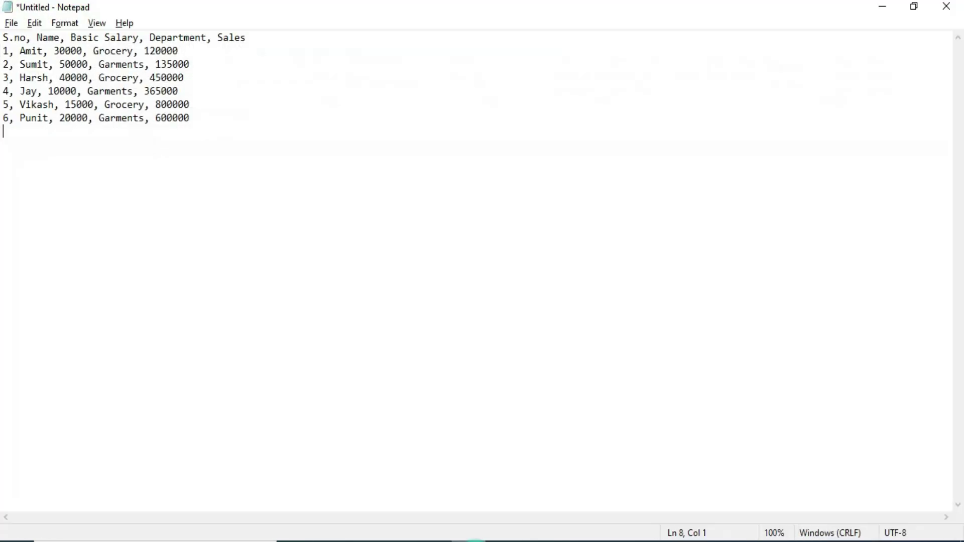
# Step: Select and copy all seven lines of comma-separated employee data in Notepad
pyautogui.moveTo(2, 37); pyautogui.dragTo(198, 131)
pyautogui.click(198, 129)
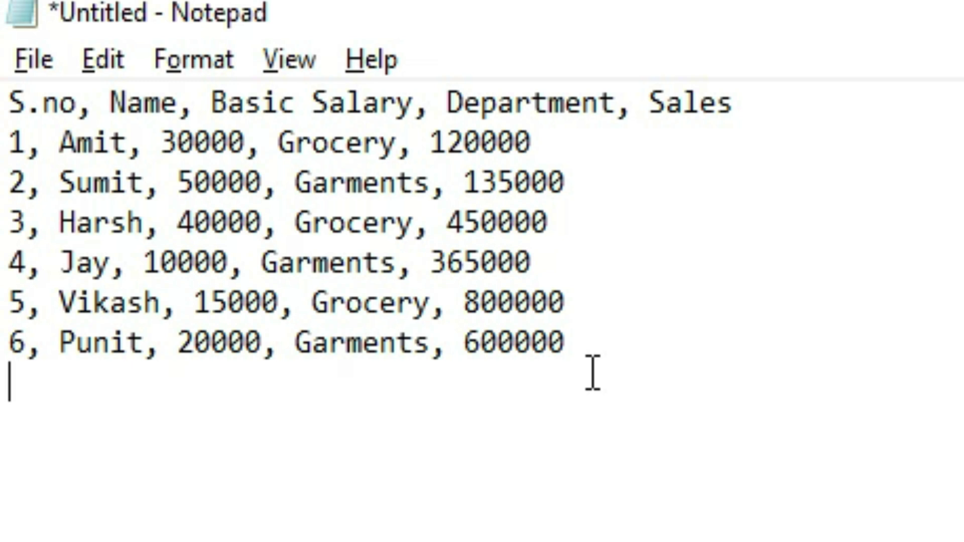
pyautogui.moveTo(9, 96); pyautogui.dragTo(598, 359)
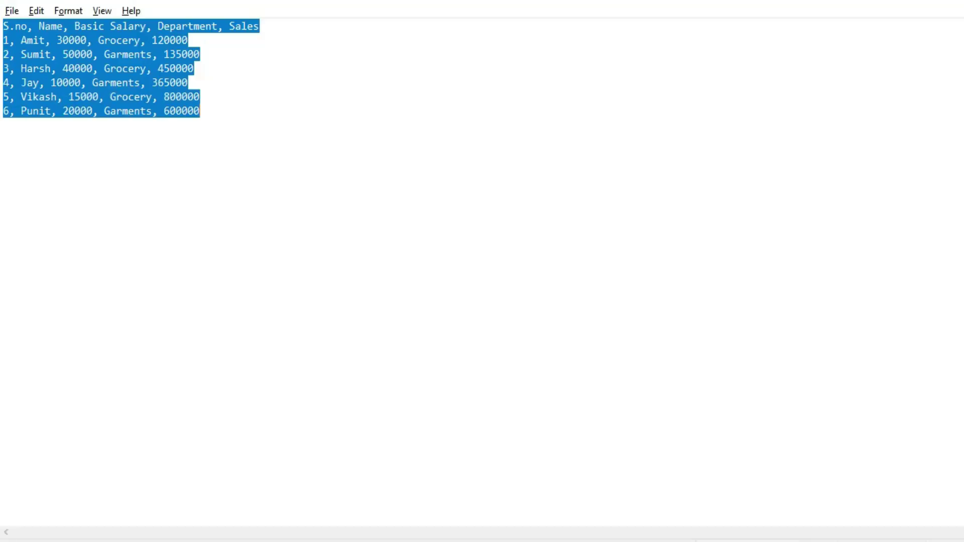
# Step: Paste the copied employee lines into cell A1 of the Excel workbook
pyautogui.click(480, 514)
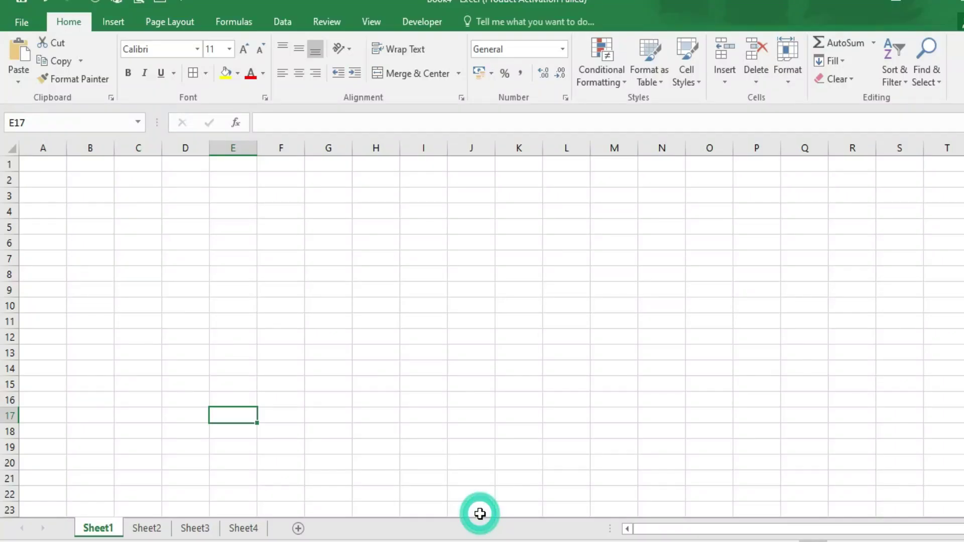
pyautogui.click(50, 161)
pyautogui.hotkey('ctrl', 'v')
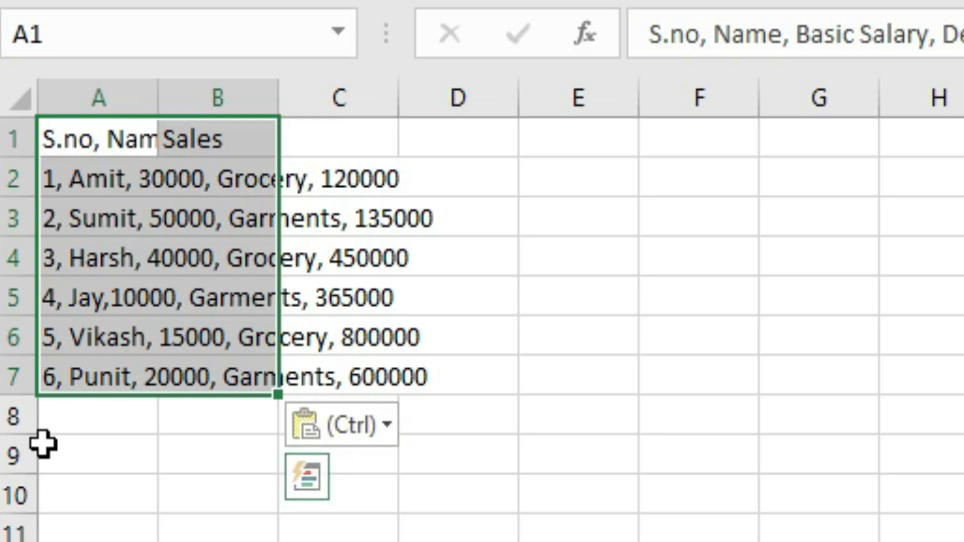
# Step: Confirm each line sits whole in column A with B1–D1 empty, then select A1:A7
pyautogui.click(67, 135)
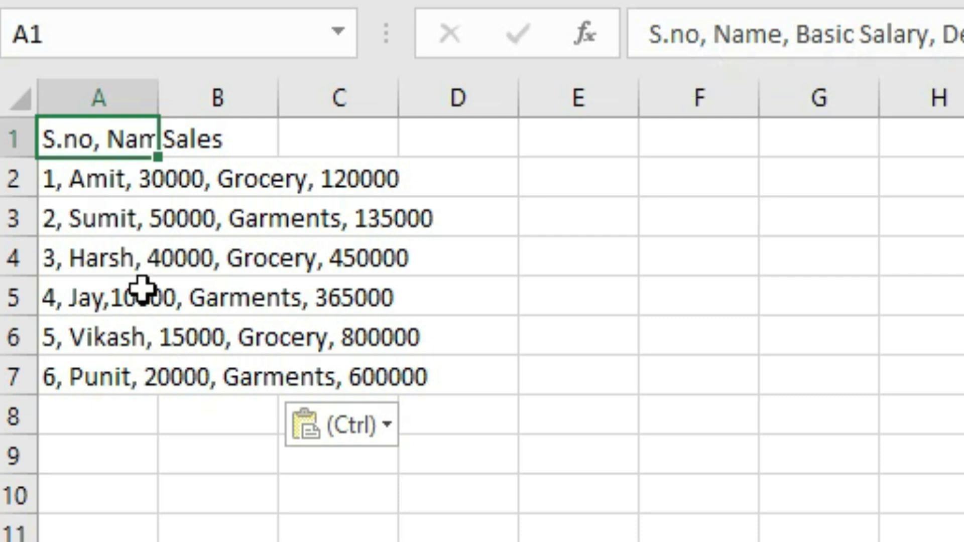
pyautogui.moveTo(70, 186); pyautogui.dragTo(396, 206)
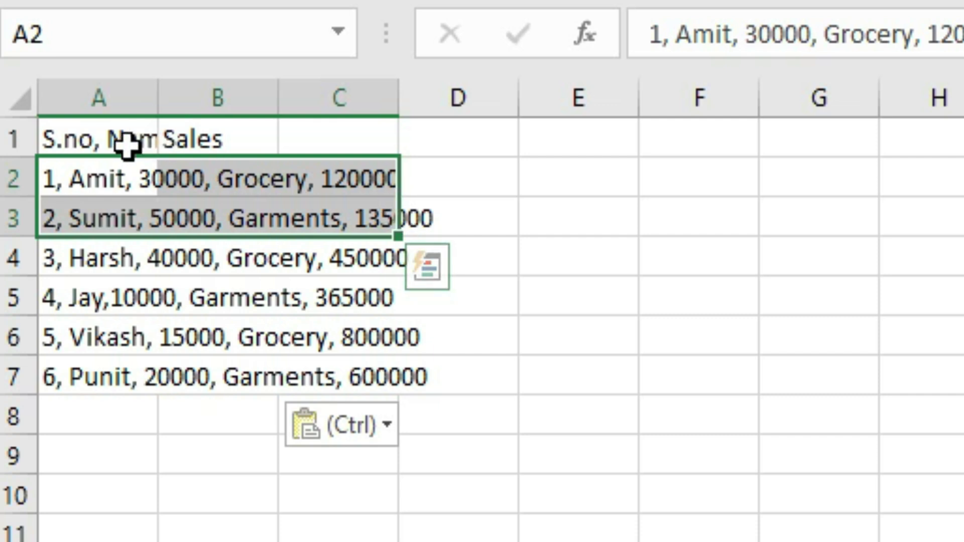
pyautogui.click(95, 138)
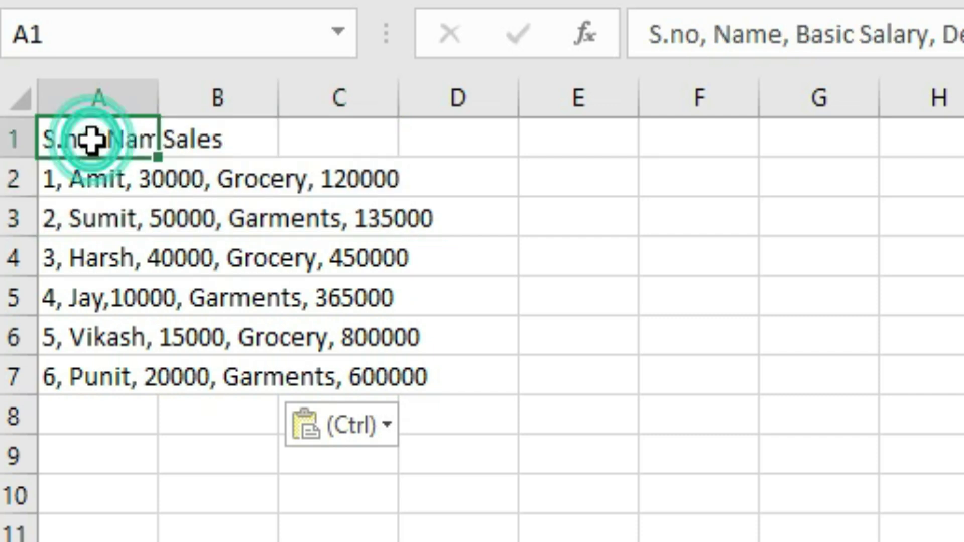
pyautogui.click(181, 129)
pyautogui.click(309, 134)
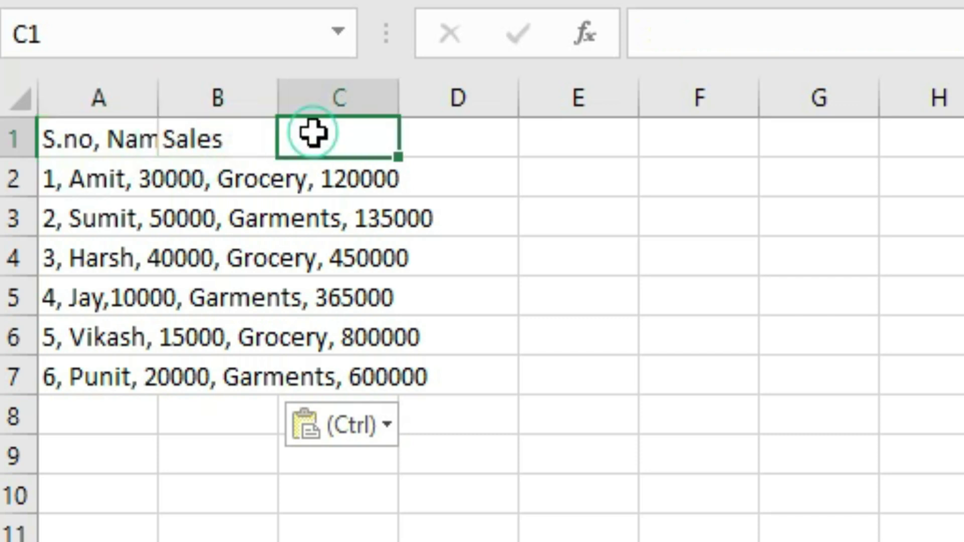
pyautogui.click(433, 134)
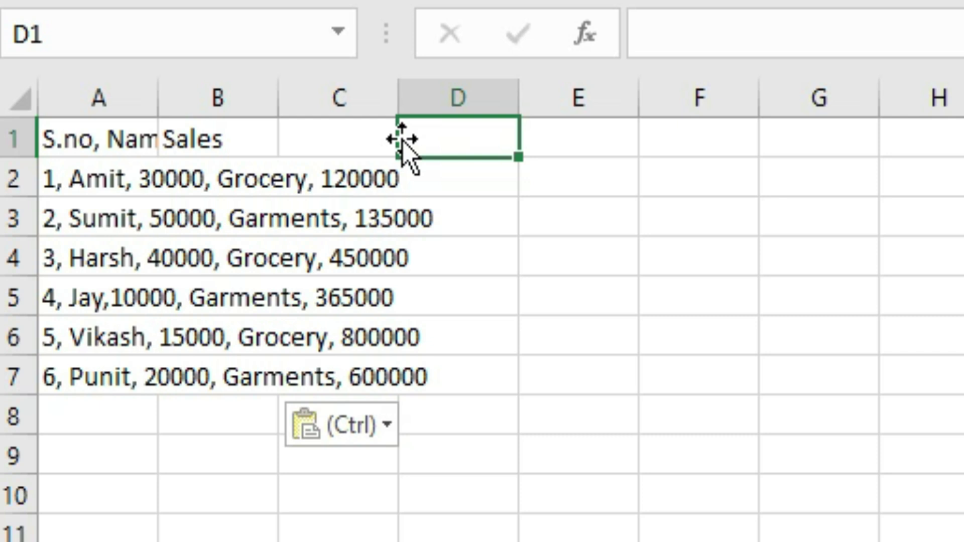
pyautogui.moveTo(107, 141); pyautogui.dragTo(96, 337)
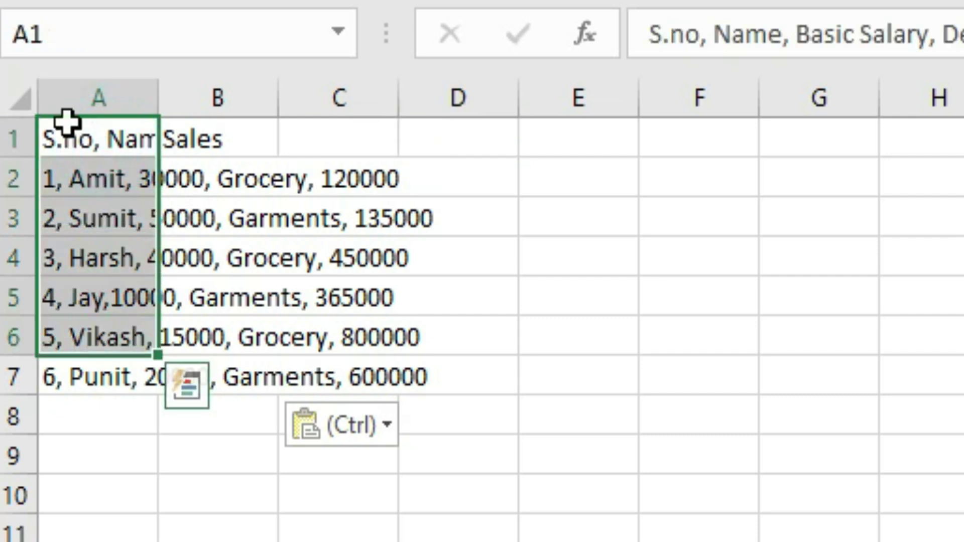
pyautogui.moveTo(69, 143)
pyautogui.mouseDown()
pyautogui.moveTo(86, 209)
pyautogui.moveTo(87, 372)
pyautogui.mouseUp()
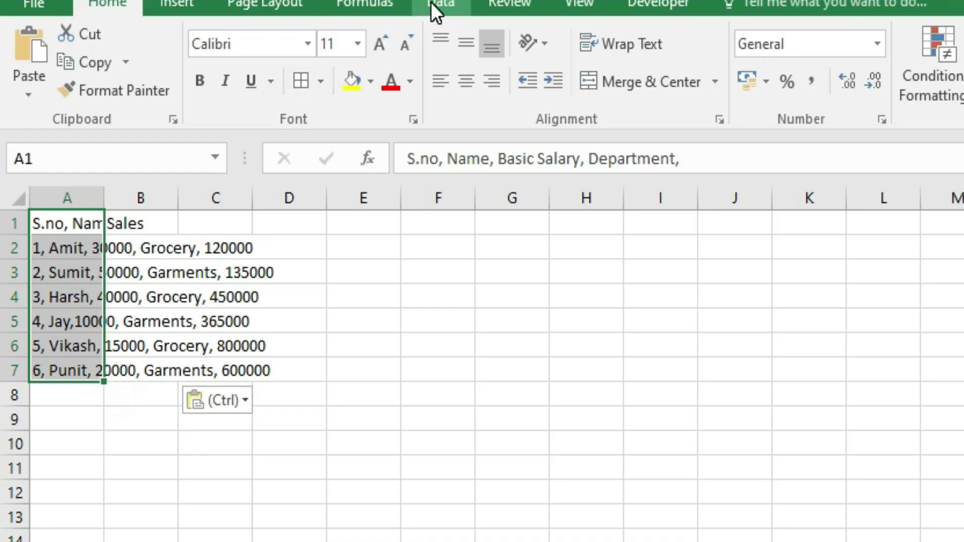
# Step: Start Text to Columns on A1:A7 with the Delimited option
pyautogui.click(431, 4)
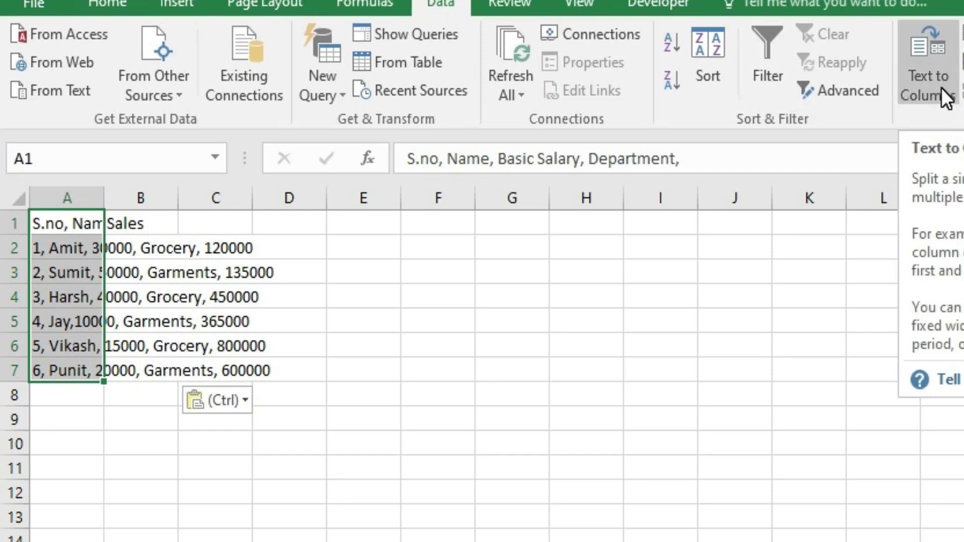
pyautogui.click(941, 87)
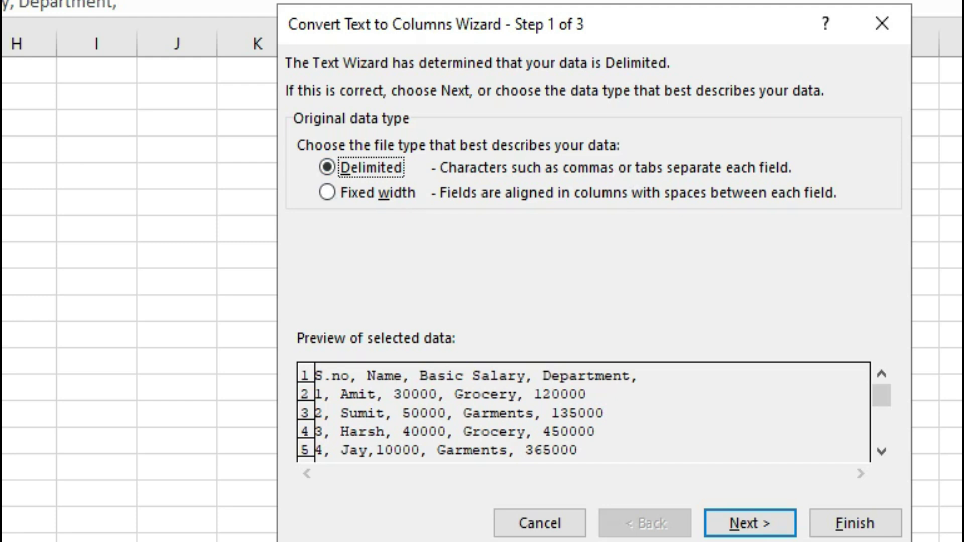
pyautogui.click(778, 525)
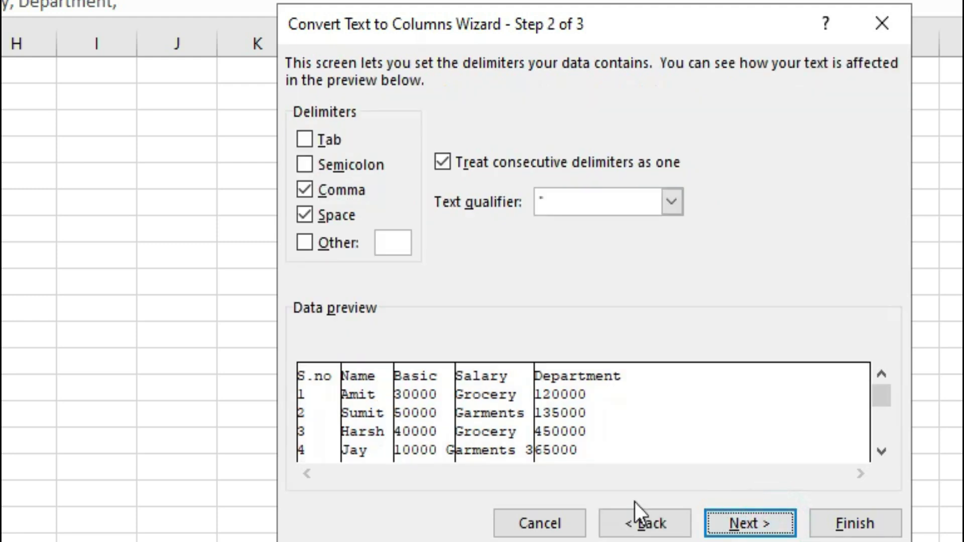
# Step: Split on comma and space, treating consecutive delimiters as one, with no custom delimiter, and finish
pyautogui.click(305, 214)
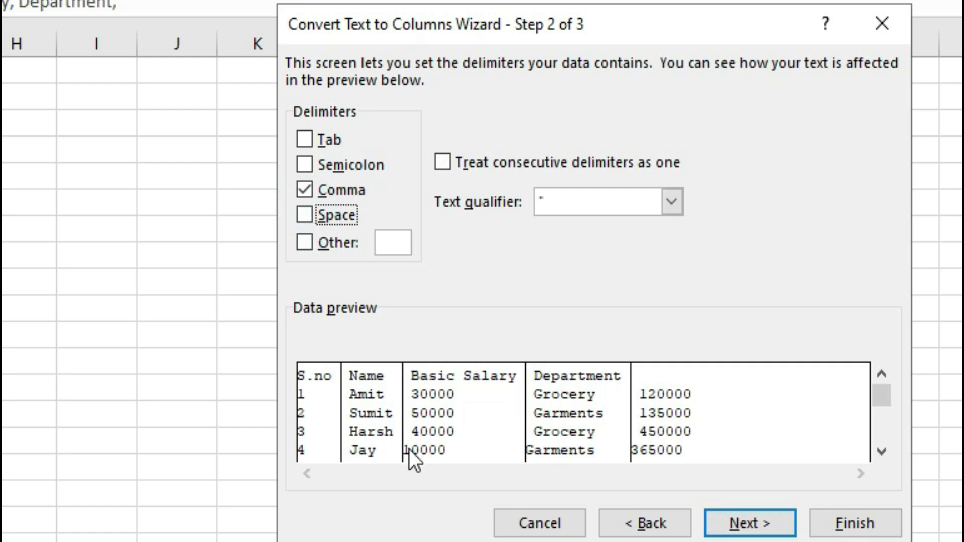
pyautogui.click(304, 216)
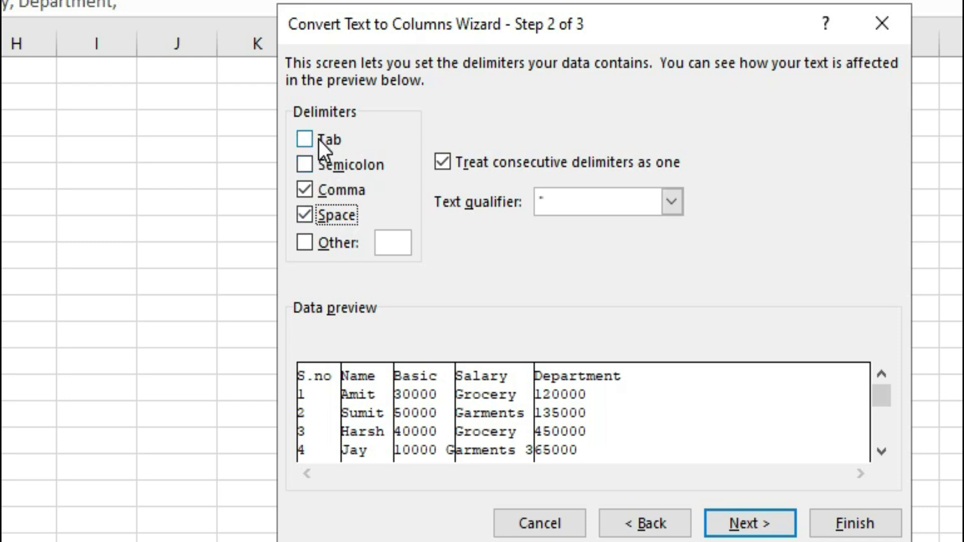
pyautogui.click(389, 242)
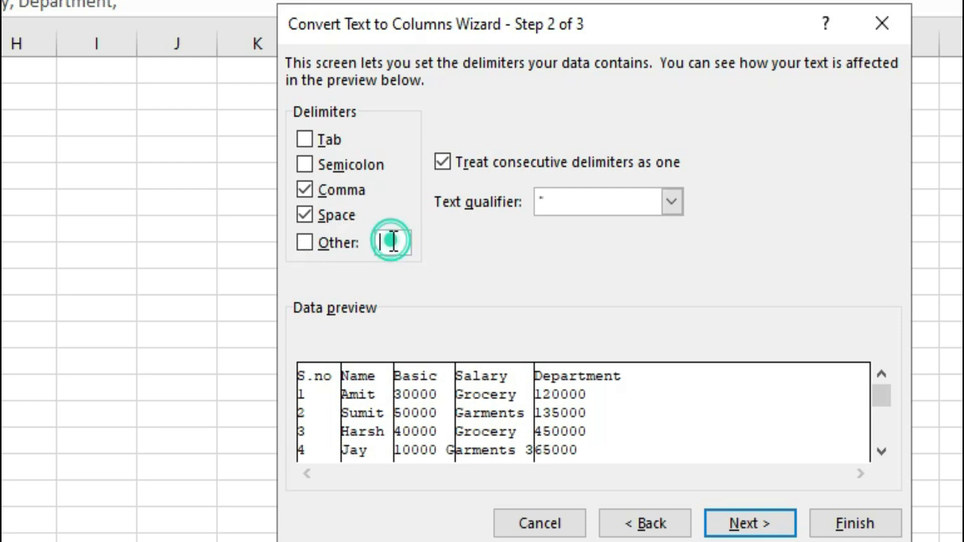
pyautogui.write('-')
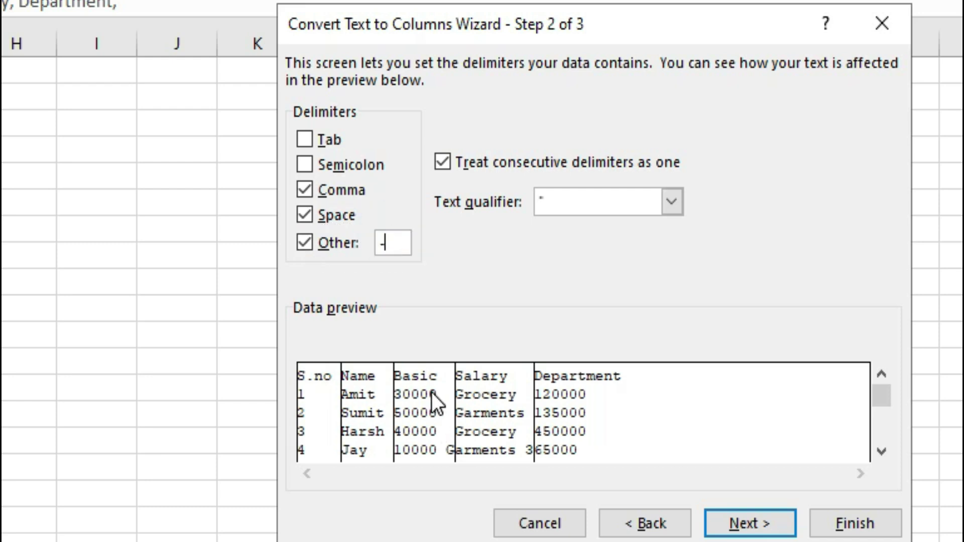
pyautogui.press('BackSpace')
pyautogui.click(335, 248)
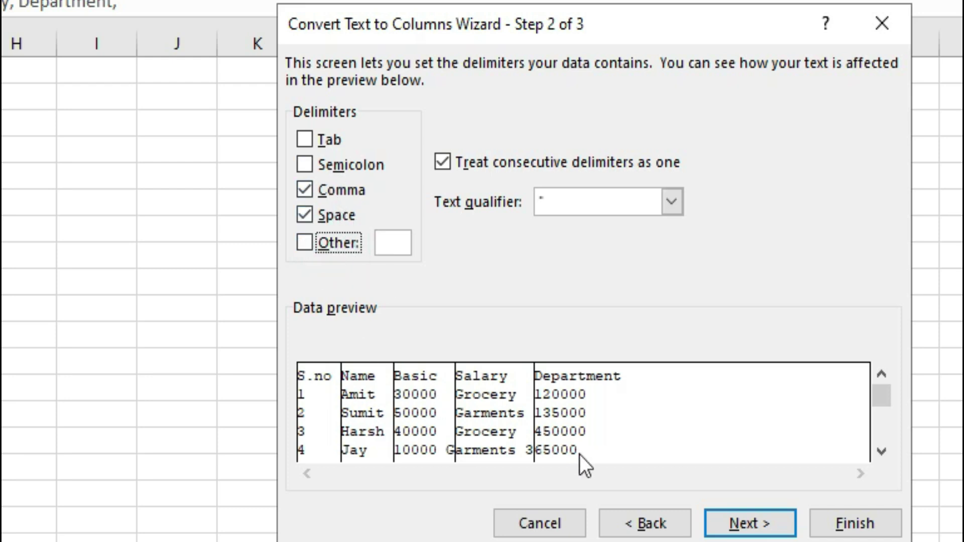
pyautogui.click(774, 525)
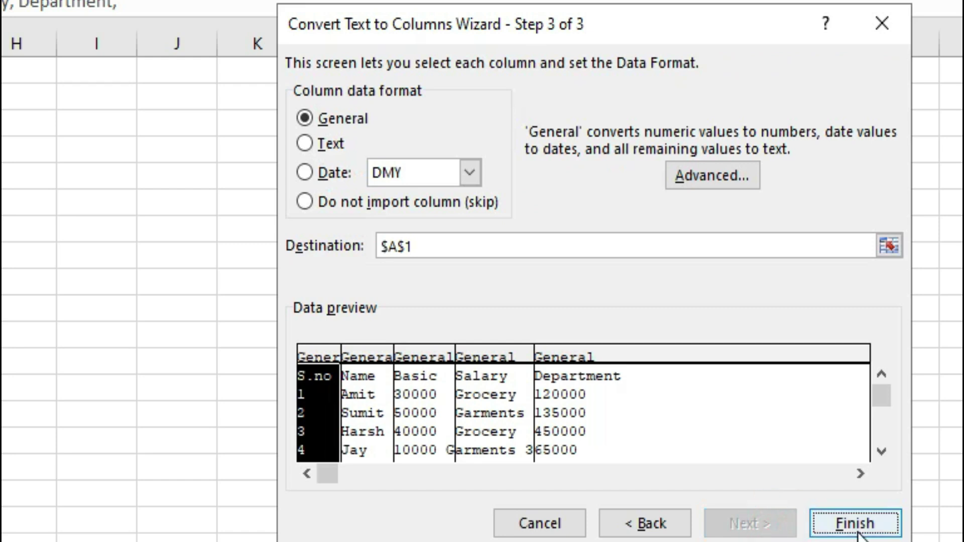
pyautogui.click(856, 523)
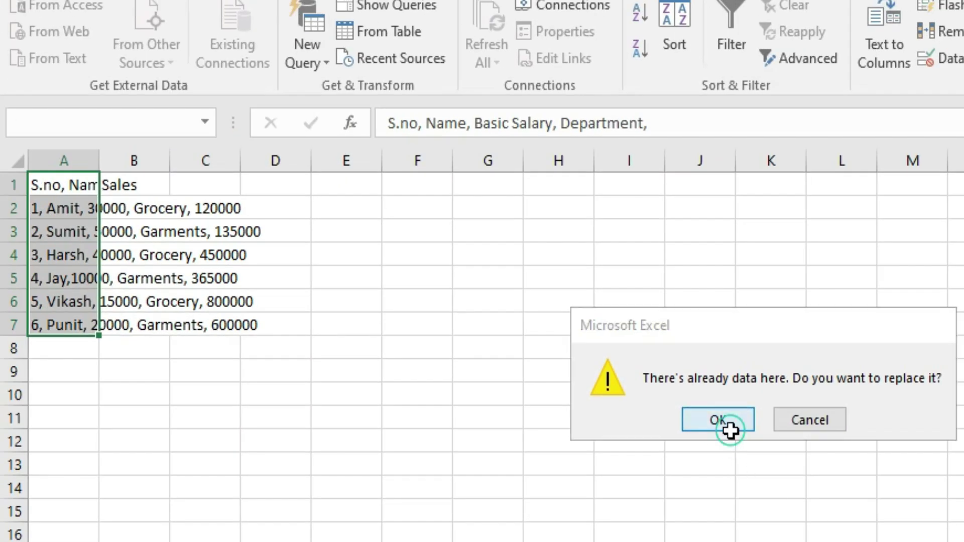
# Step: Let the split replace existing cells and centre-align the whole table A1:E7
pyautogui.click(728, 426)
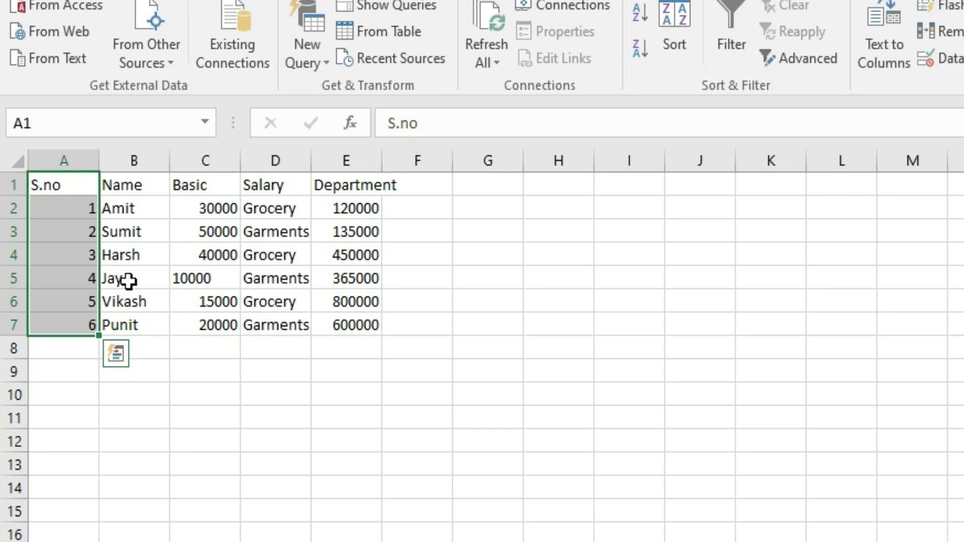
pyautogui.click(128, 185)
pyautogui.click(208, 185)
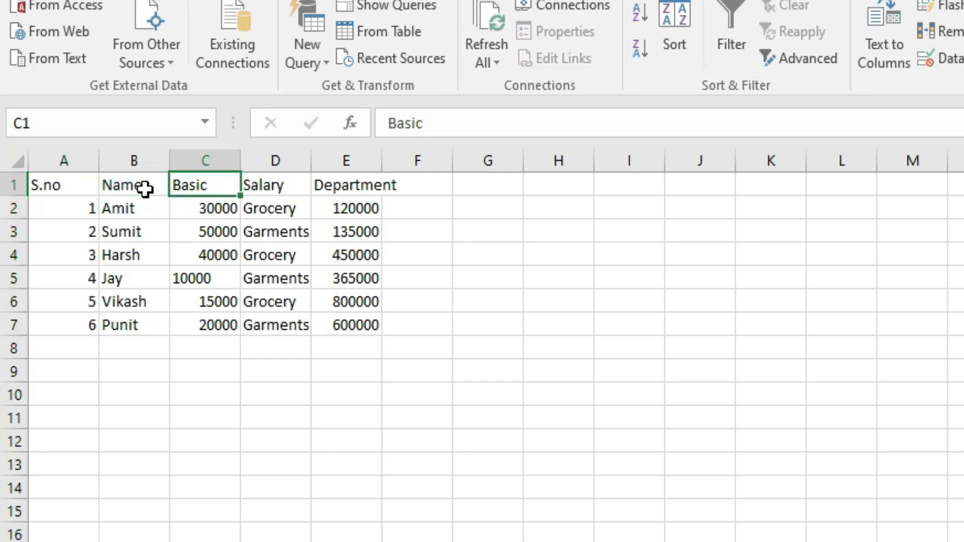
pyautogui.moveTo(45, 184); pyautogui.dragTo(328, 318)
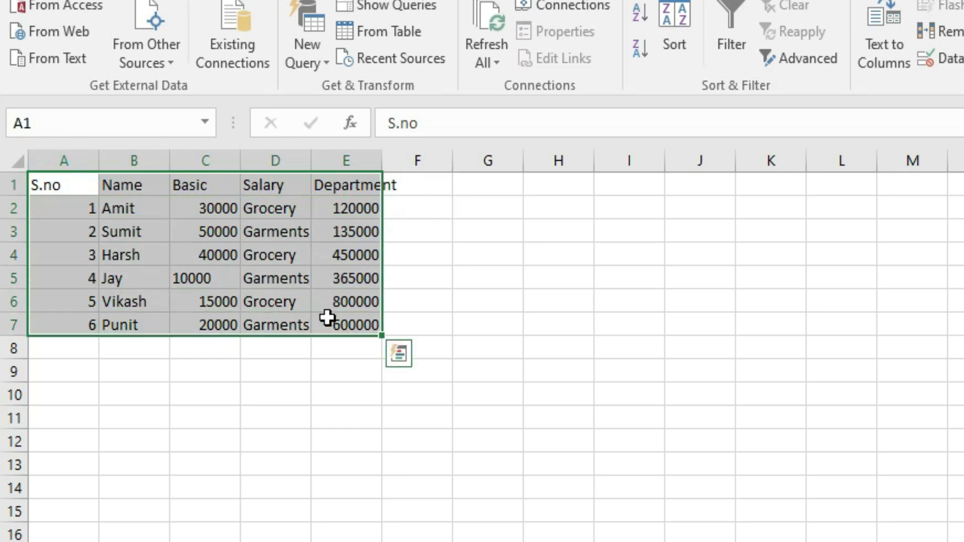
pyautogui.click(106, 1)
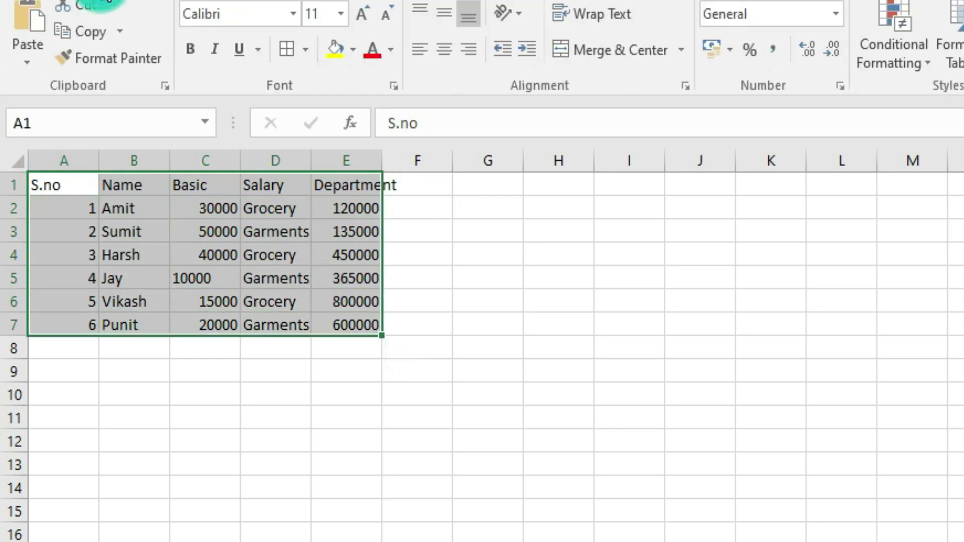
pyautogui.click(442, 48)
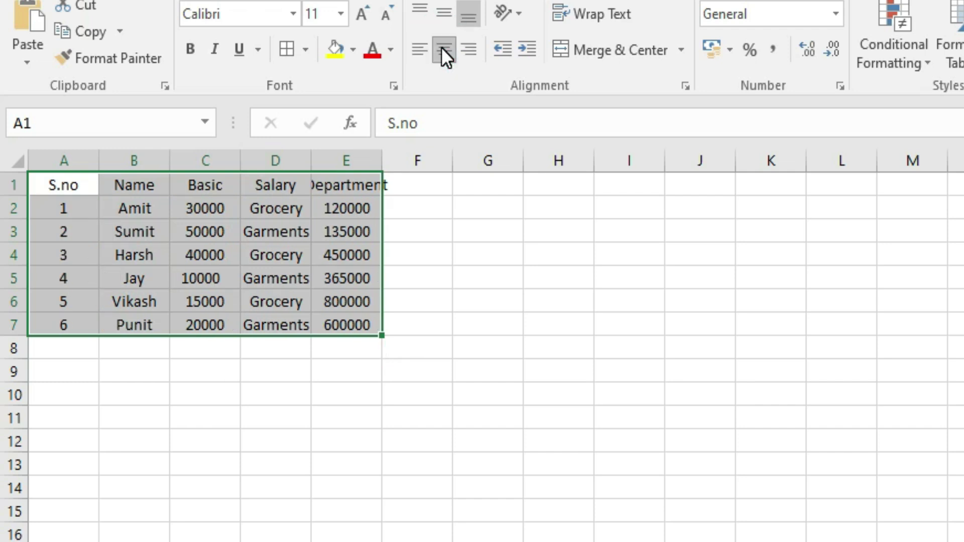
# Step: Give headers A1:E1 yellow fill and bold, AutoFit column E, and add all borders
pyautogui.moveTo(67, 185); pyautogui.dragTo(347, 185)
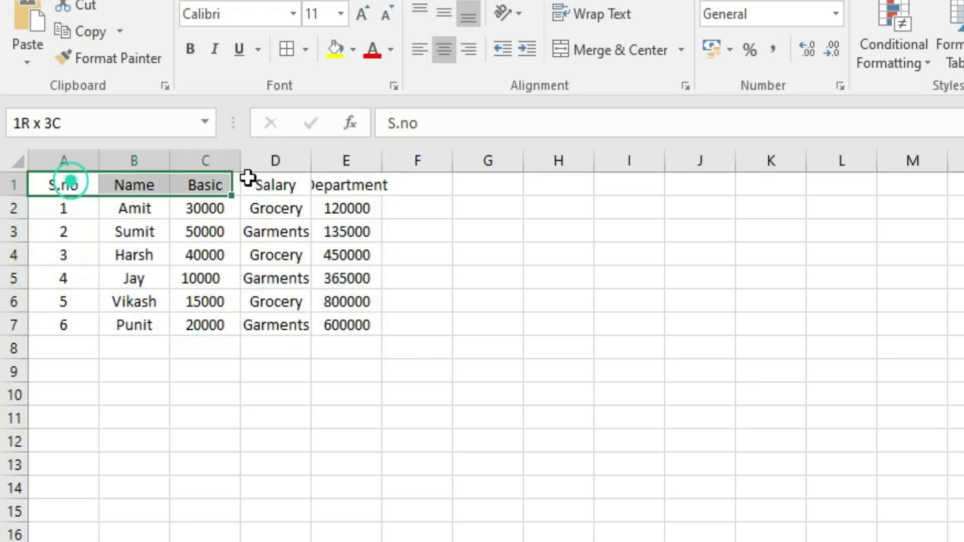
pyautogui.click(335, 52)
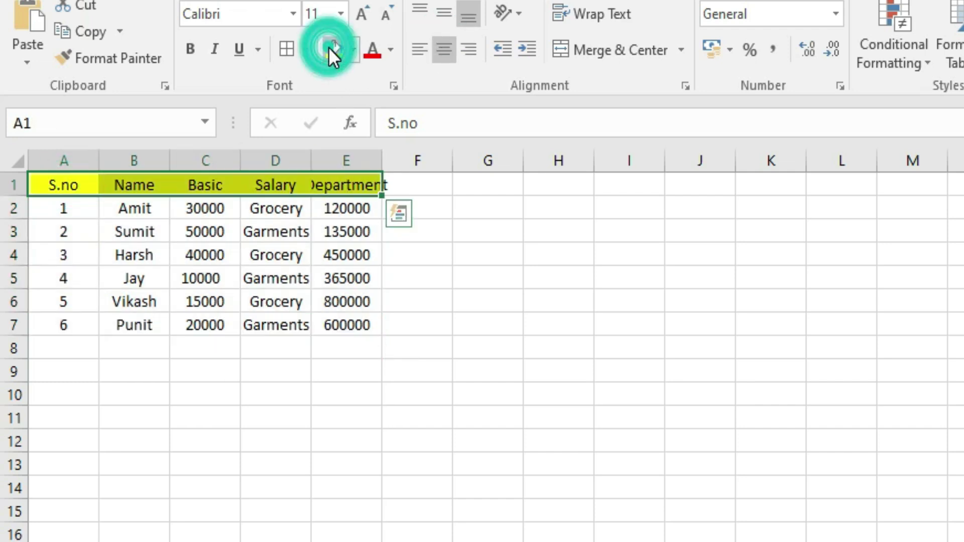
pyautogui.doubleClick(388, 155)
pyautogui.moveTo(62, 186); pyautogui.dragTo(351, 182)
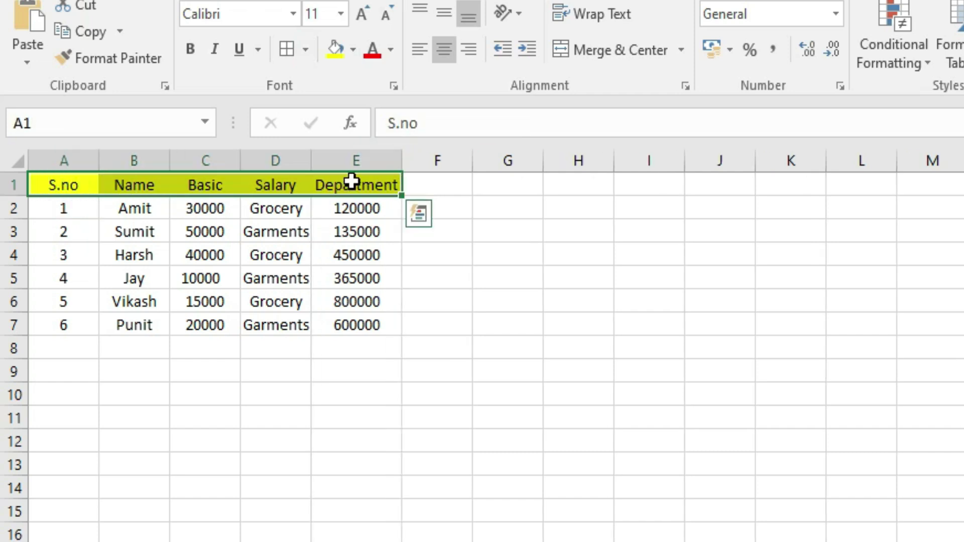
pyautogui.click(190, 48)
pyautogui.moveTo(63, 209); pyautogui.dragTo(336, 329)
pyautogui.click(287, 49)
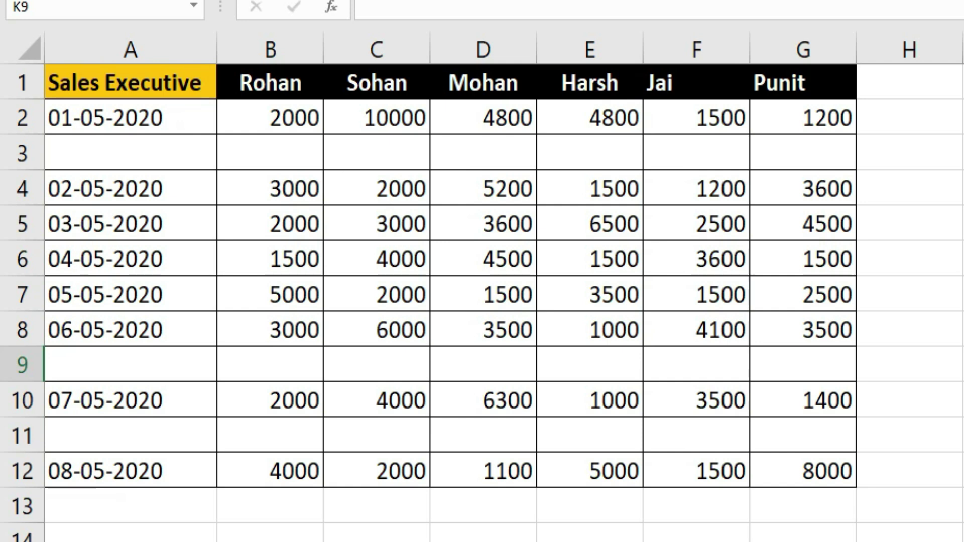
pyautogui.click(112, 124)
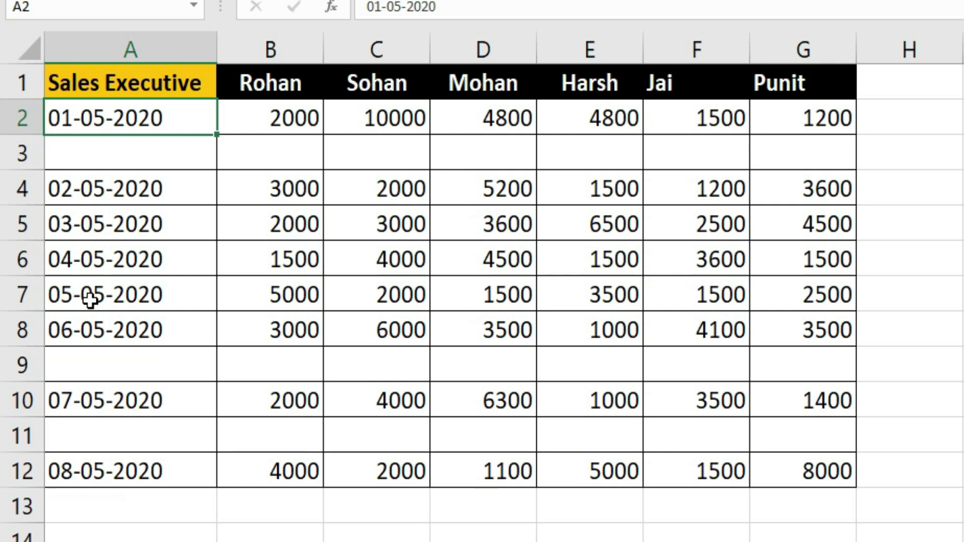
pyautogui.moveTo(76, 156); pyautogui.dragTo(753, 150)
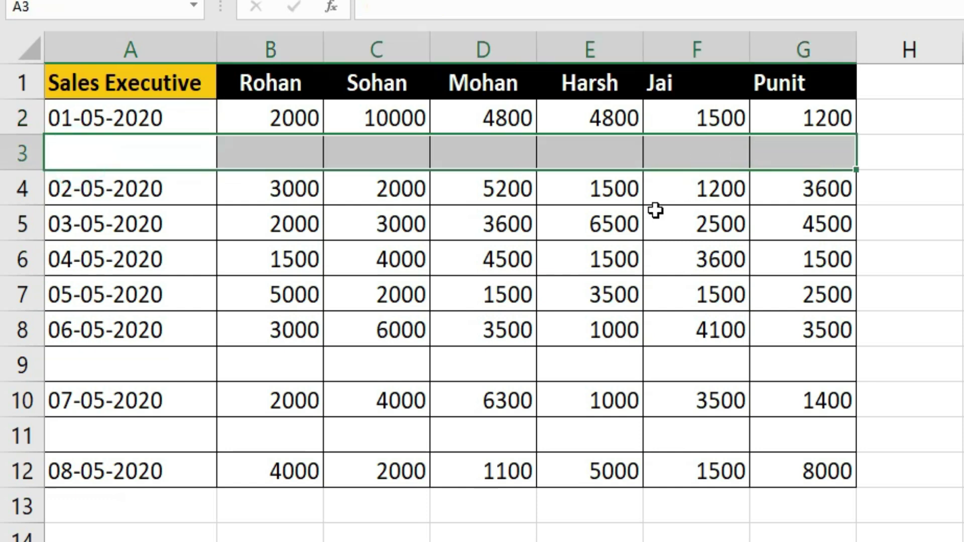
pyautogui.click(108, 477)
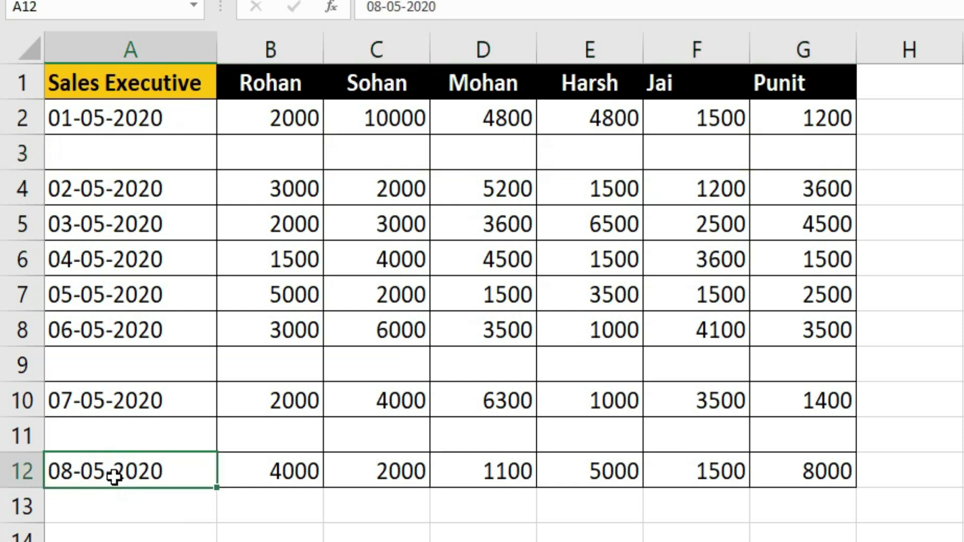
pyautogui.scroll(-1, 113, 481)
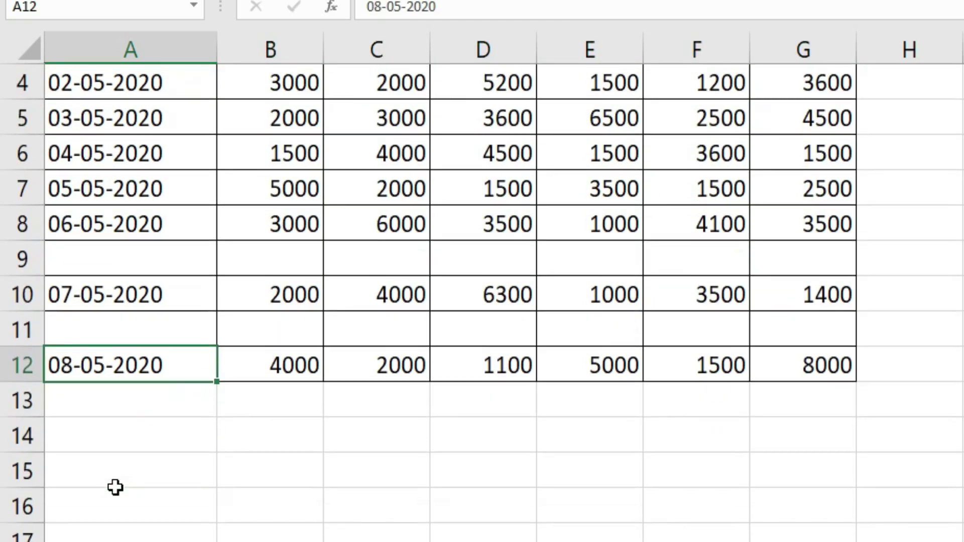
pyautogui.click(112, 436)
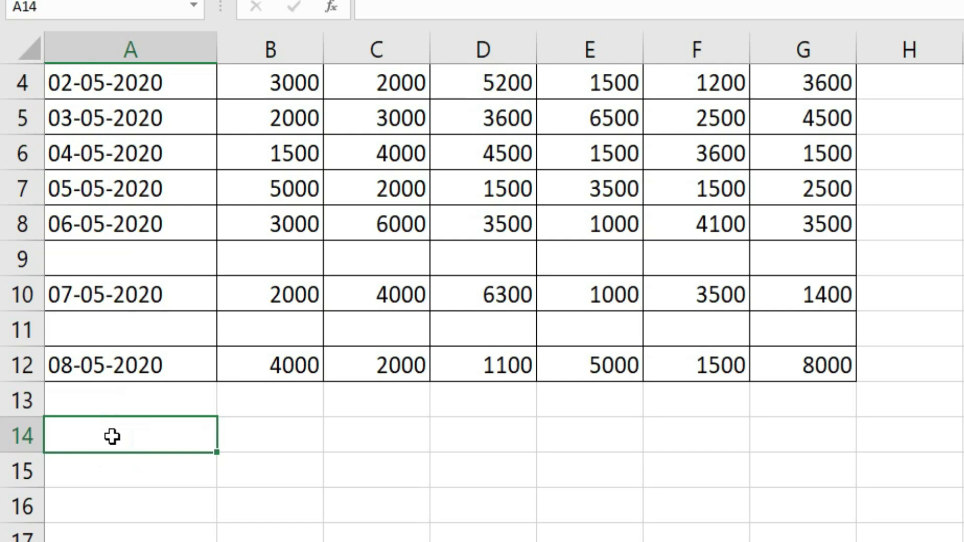
pyautogui.scroll(1, 122, 470)
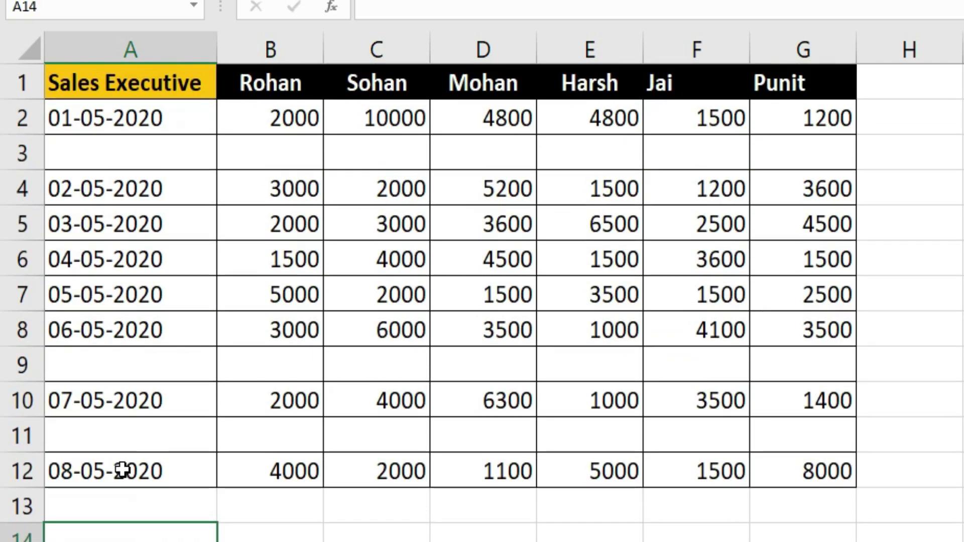
pyautogui.click(108, 147)
pyautogui.moveTo(108, 148); pyautogui.dragTo(773, 148)
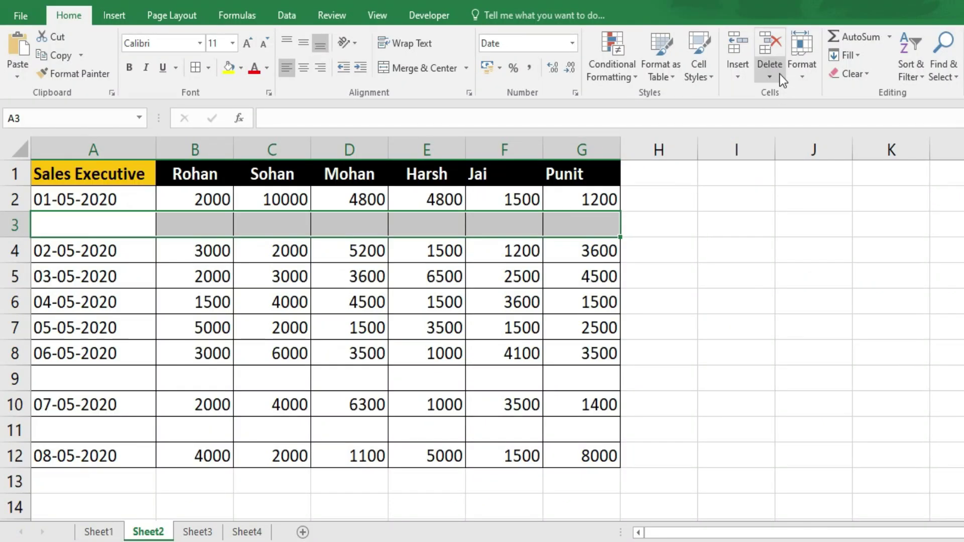
pyautogui.click(780, 75)
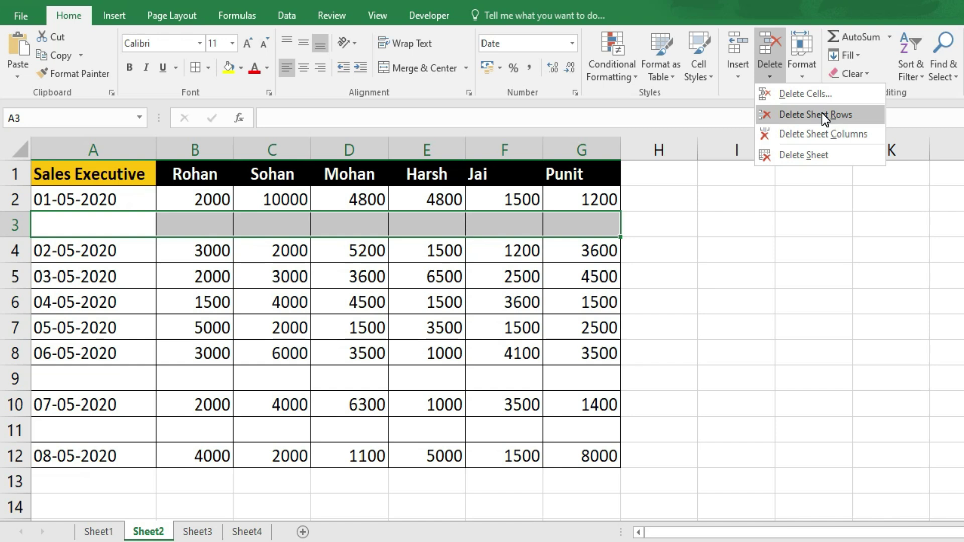
pyautogui.click(444, 415)
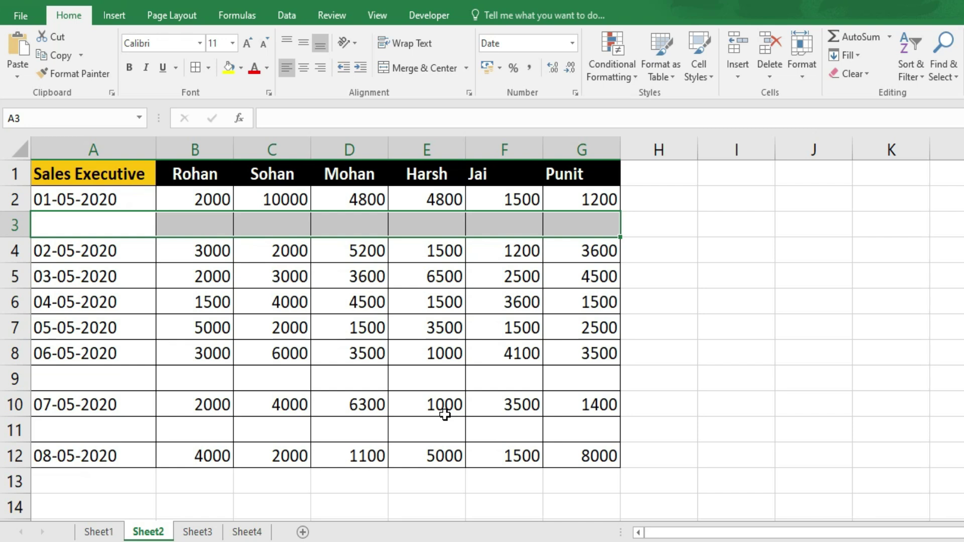
pyautogui.click(62, 221)
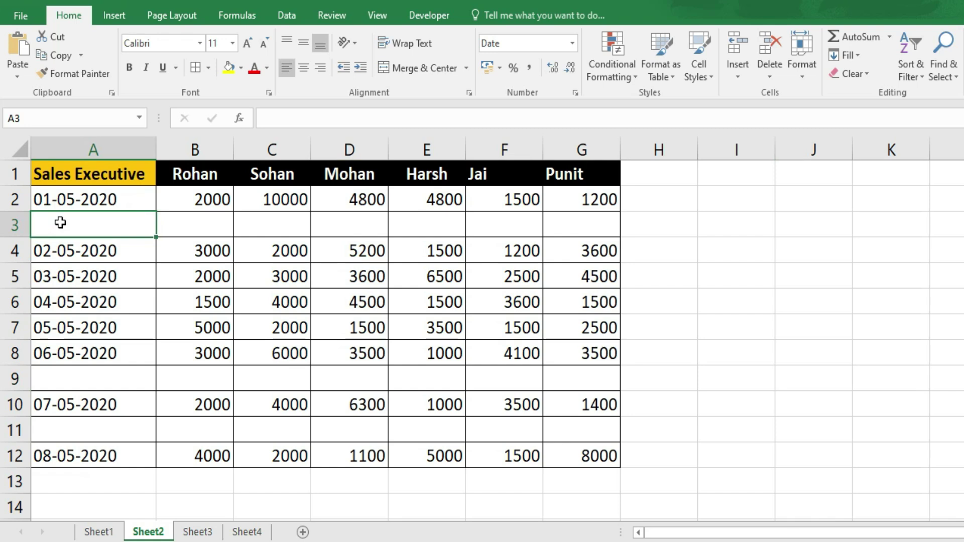
# Step: Select the blank cells via Go To Special > Blanks and delete rows 3, 9 and 11
pyautogui.hotkey('ctrl', 'g')
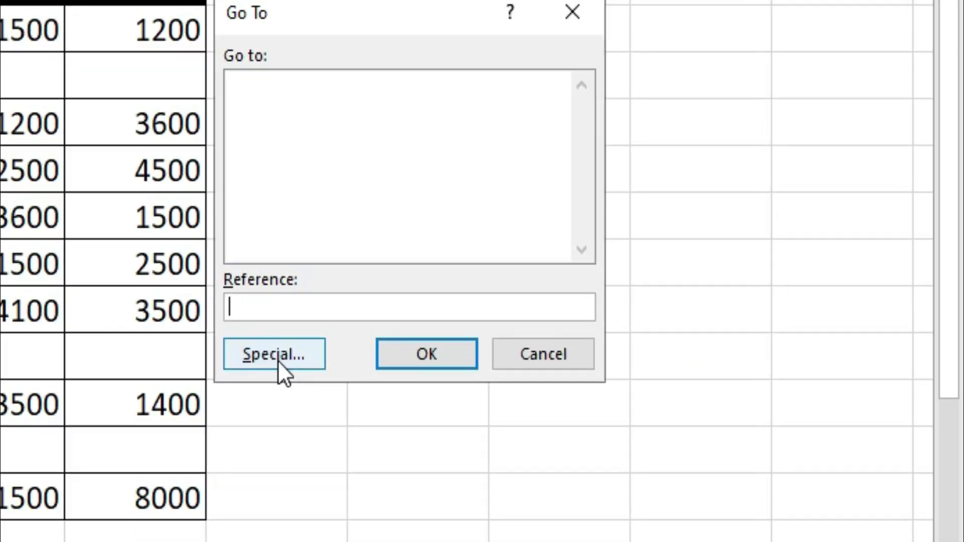
pyautogui.click(460, 365)
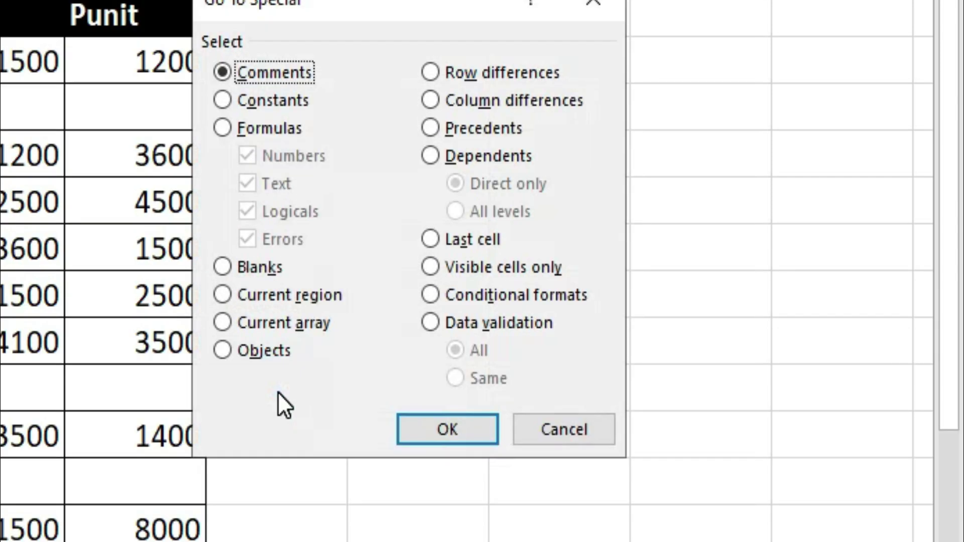
pyautogui.click(251, 270)
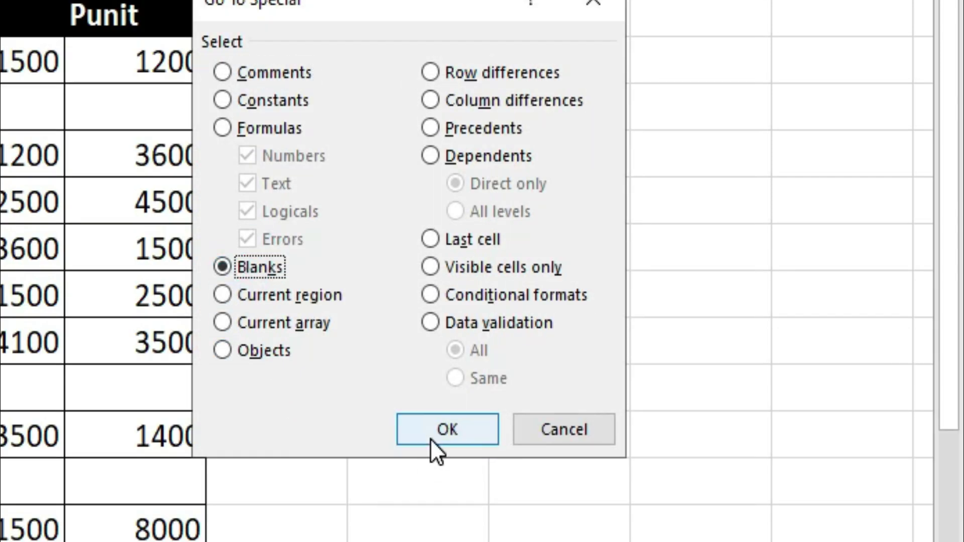
pyautogui.click(430, 437)
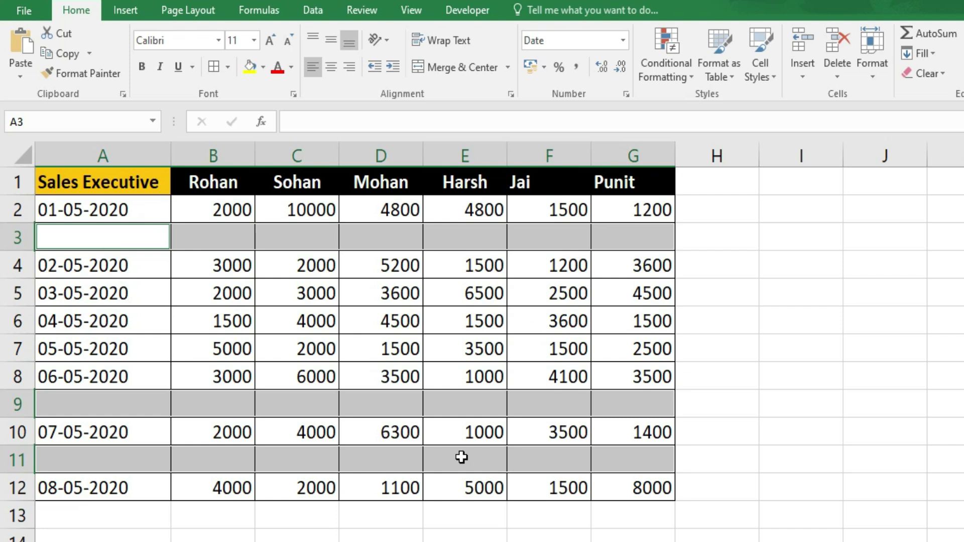
pyautogui.click(837, 71)
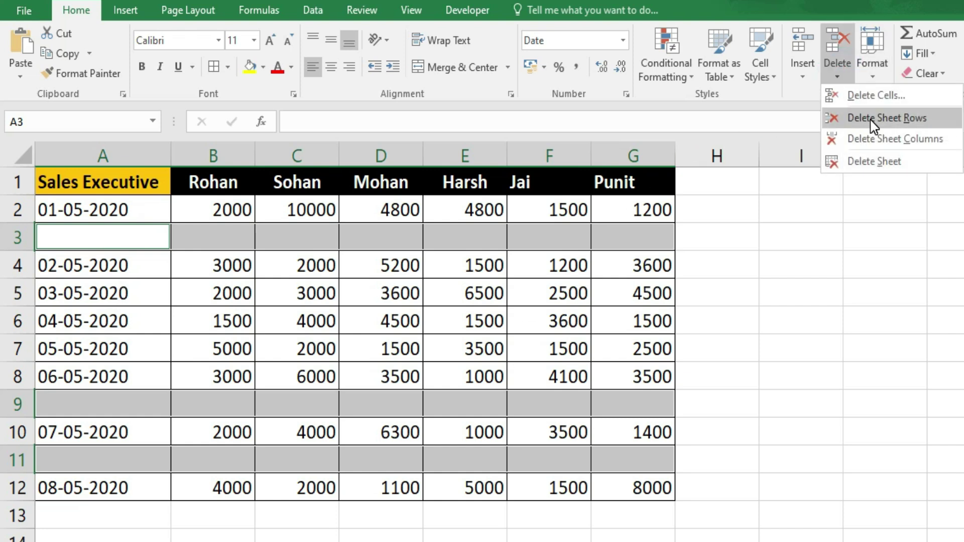
pyautogui.click(875, 119)
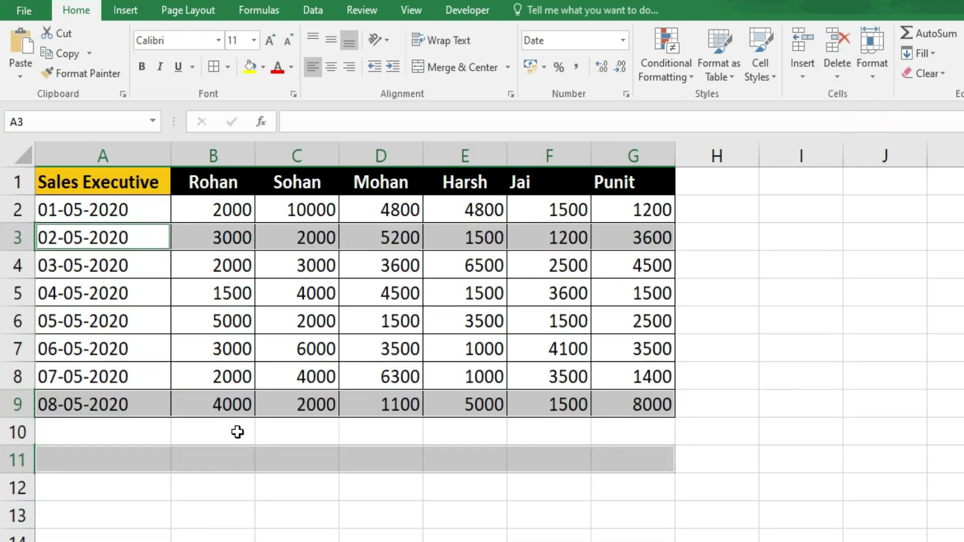
pyautogui.click(237, 431)
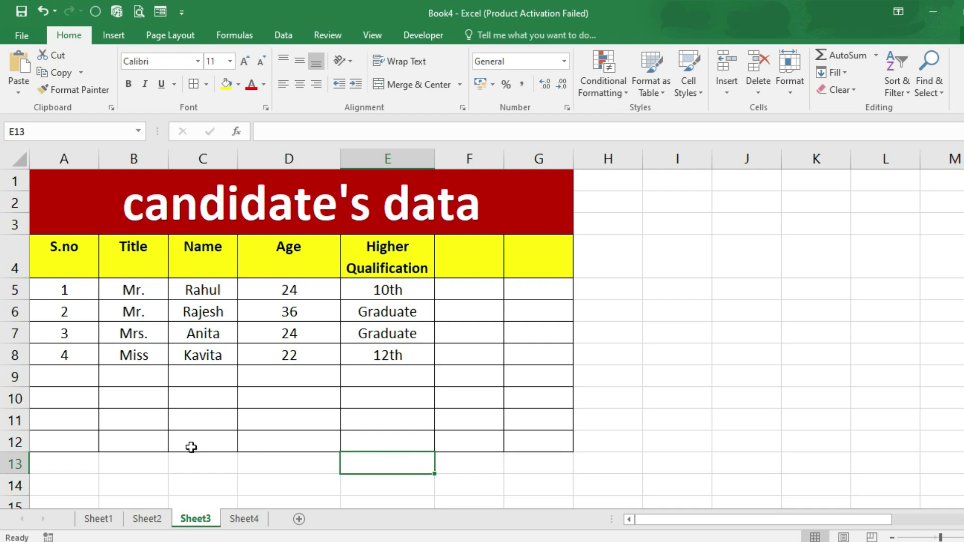
# Step: Start row 9 with number 5 and title Mr. from the Title dropdown
pyautogui.click(78, 377)
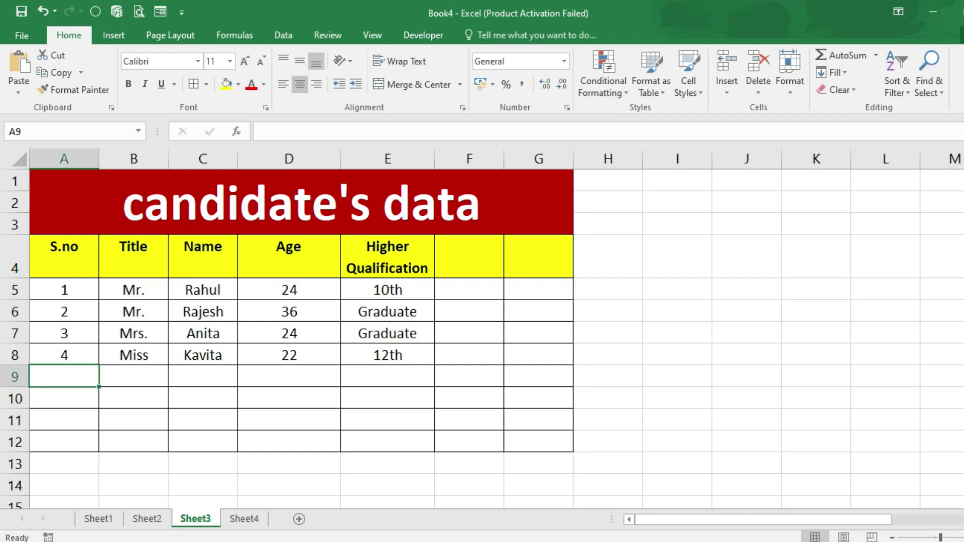
pyautogui.write('5')
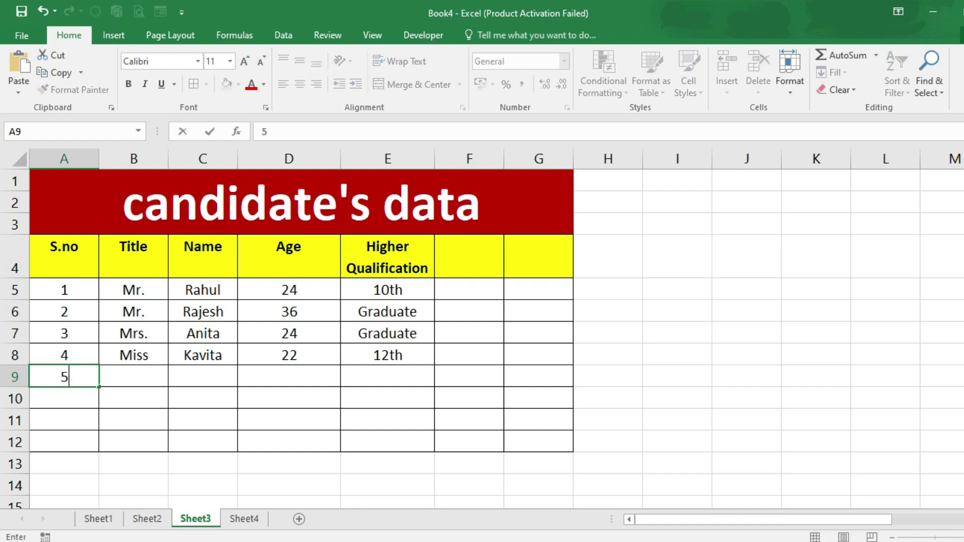
pyautogui.press('Tab')
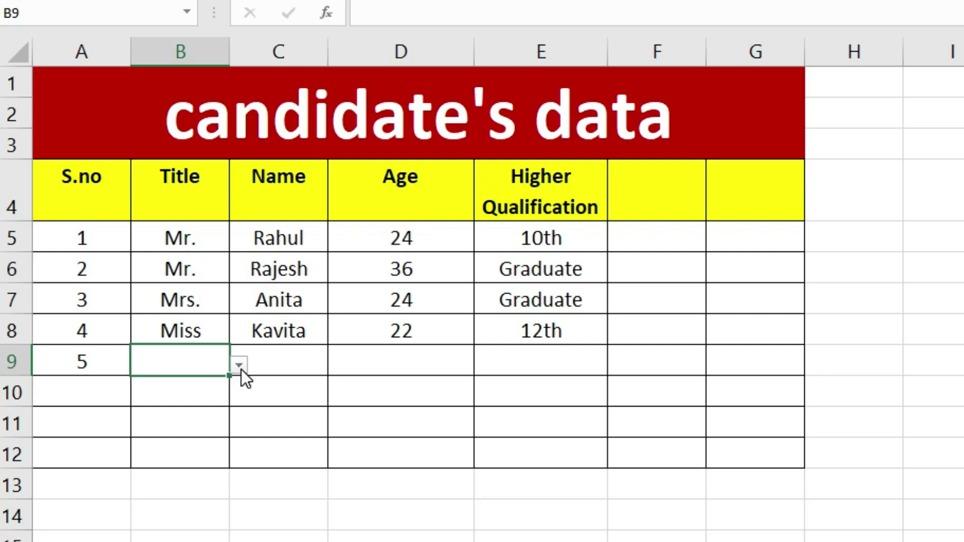
pyautogui.click(240, 366)
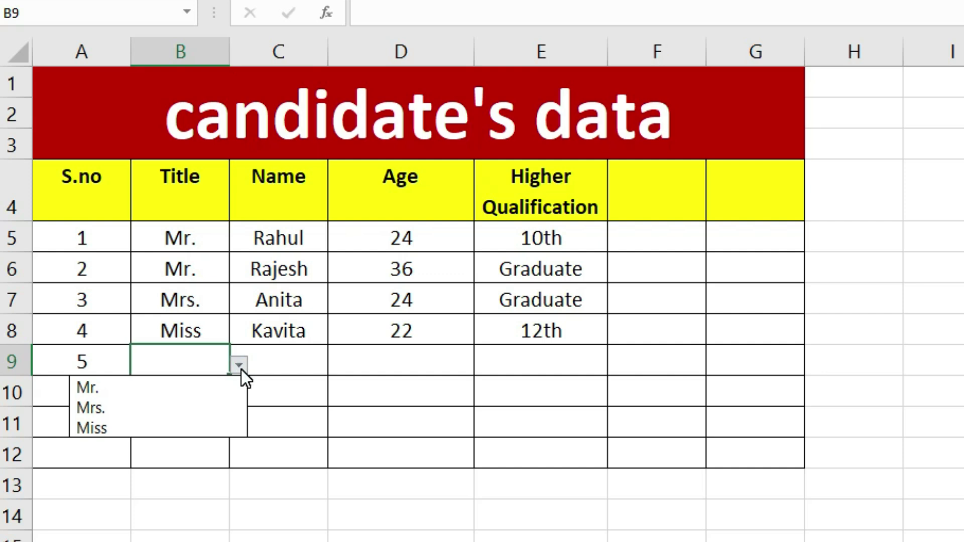
pyautogui.click(138, 387)
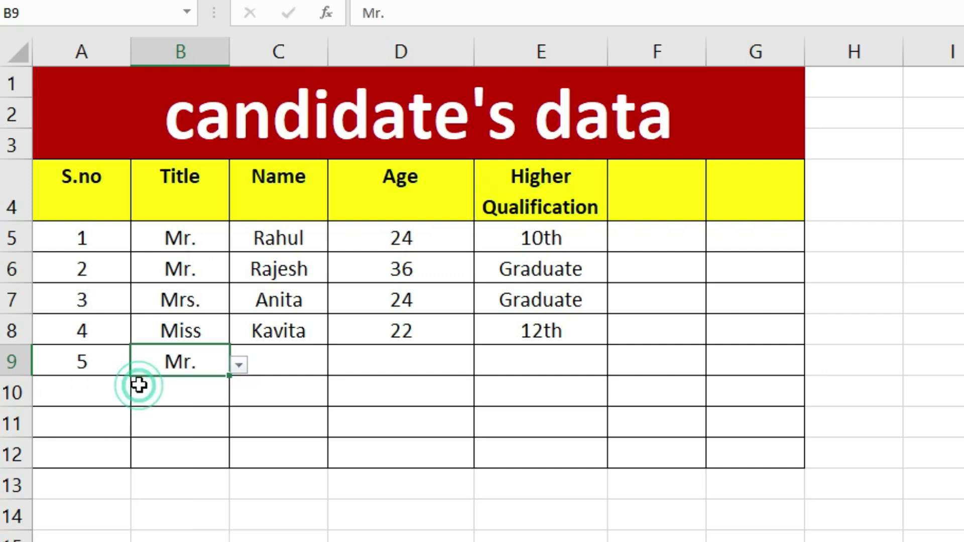
# Step: Enter the candidate's name, age 26, and choose Graduate as the qualification
pyautogui.click(260, 362)
pyautogui.write('Anupam')
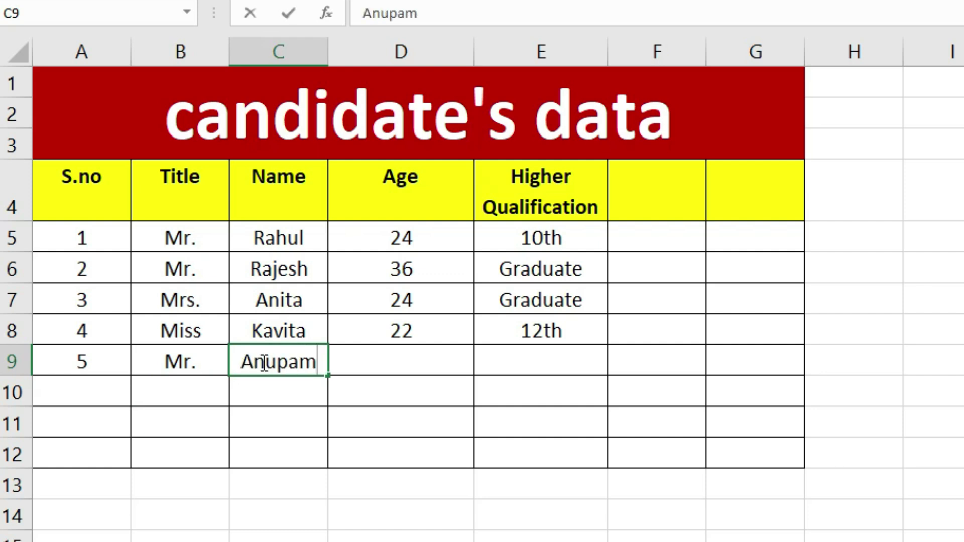
pyautogui.press('Tab')
pyautogui.write('26')
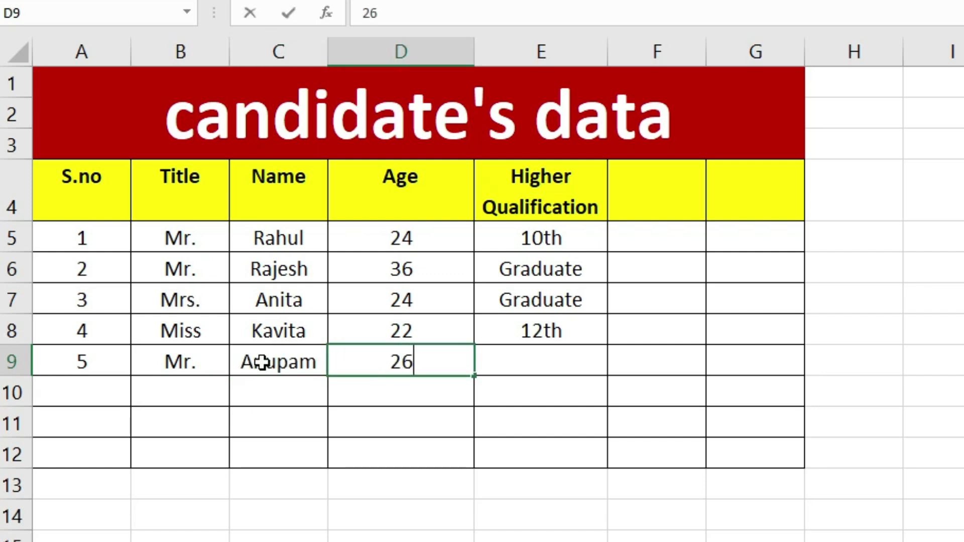
pyautogui.press('Tab')
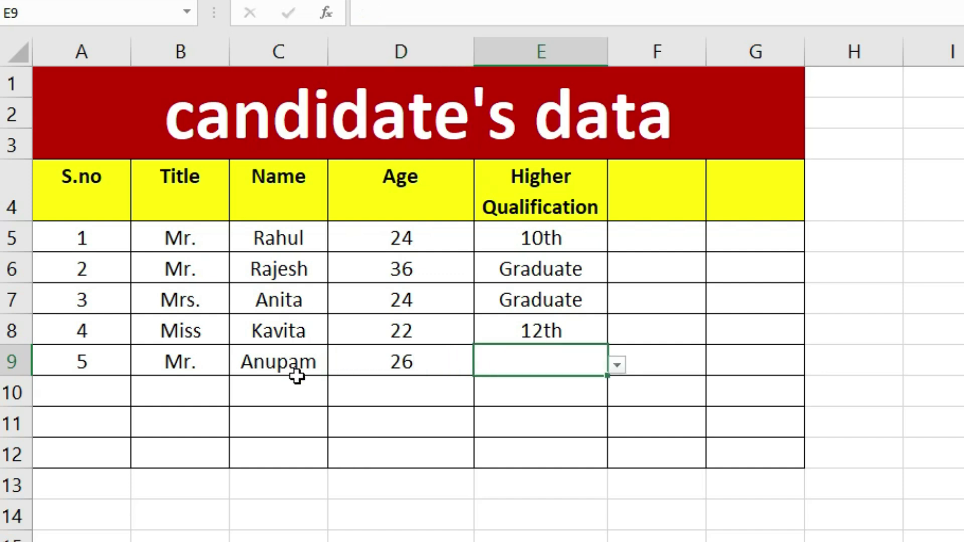
pyautogui.click(621, 363)
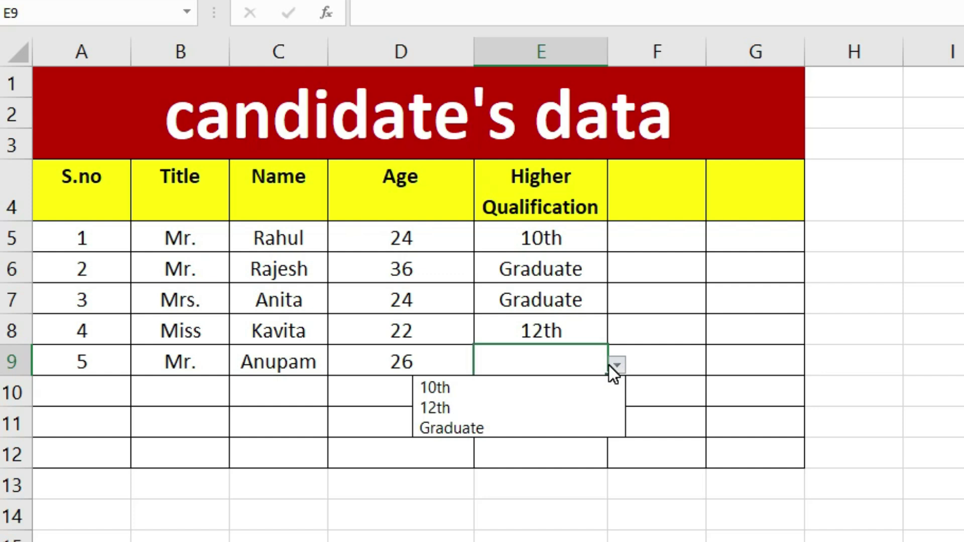
pyautogui.click(499, 429)
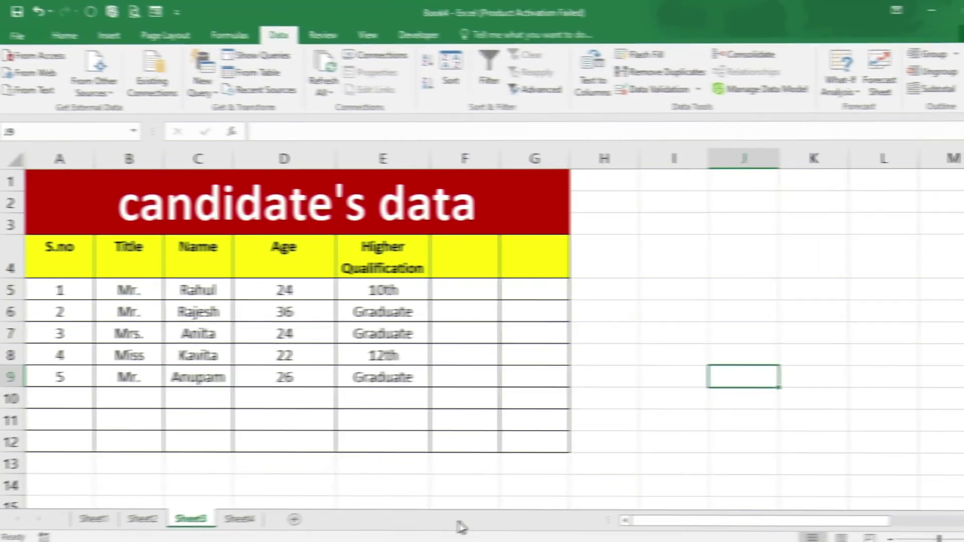
pyautogui.moveTo(747, 520); pyautogui.dragTo(872, 520)
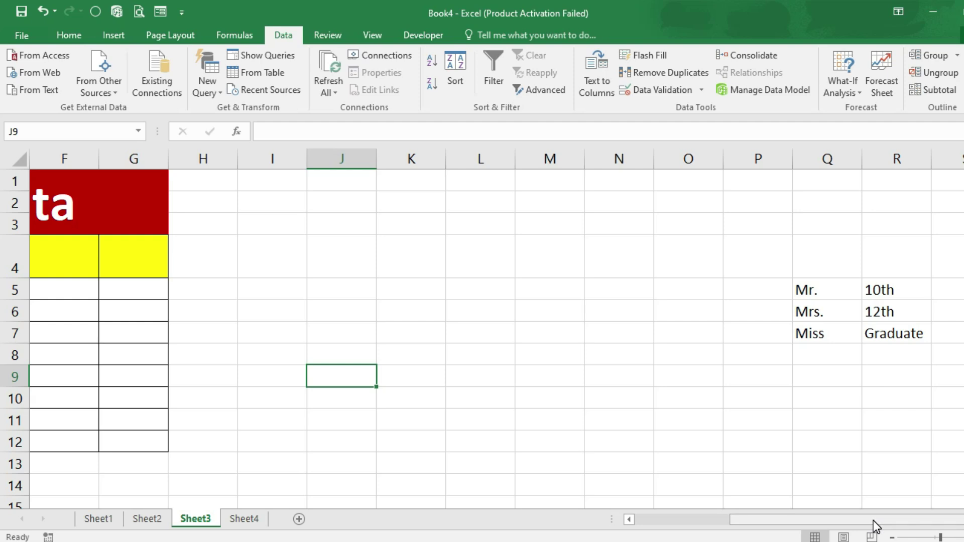
pyautogui.click(826, 289)
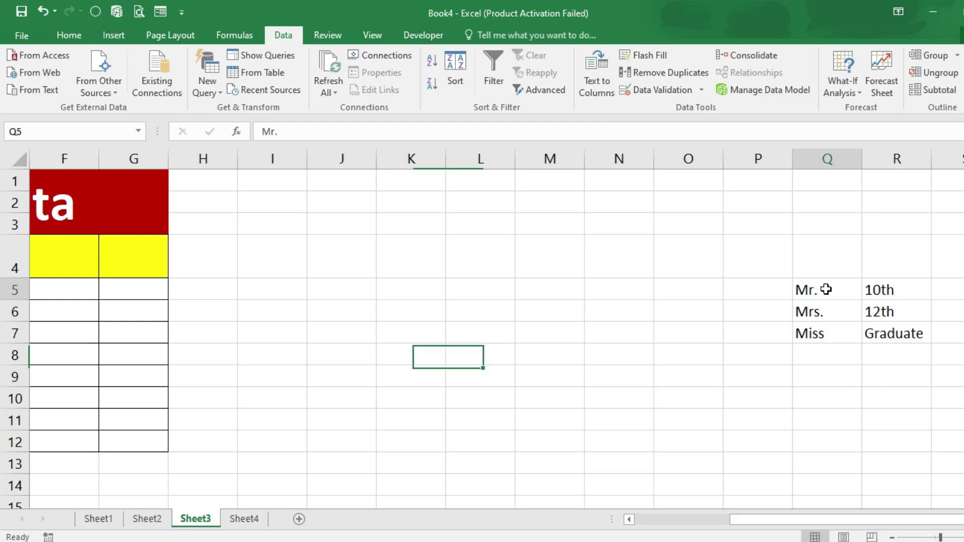
pyautogui.moveTo(825, 290); pyautogui.dragTo(828, 339)
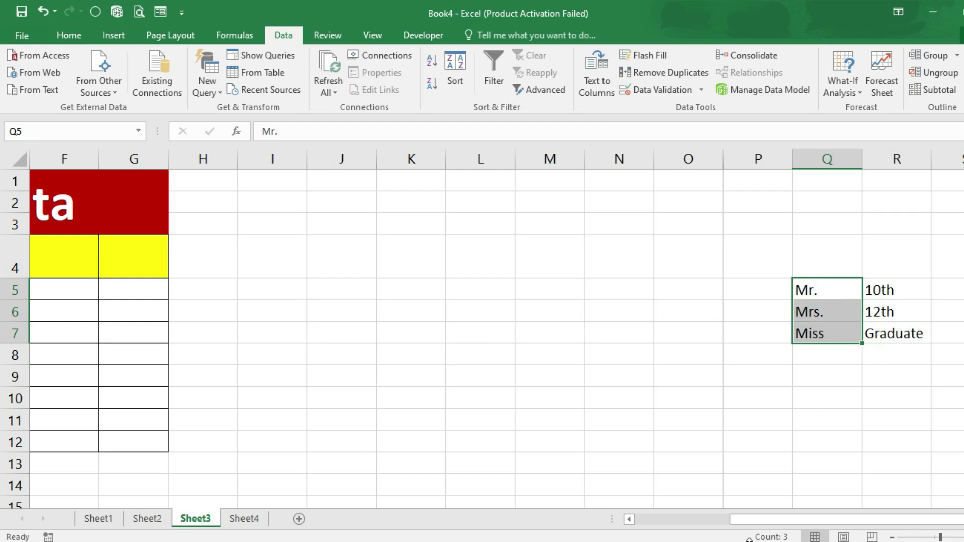
pyautogui.moveTo(783, 520); pyautogui.dragTo(578, 516)
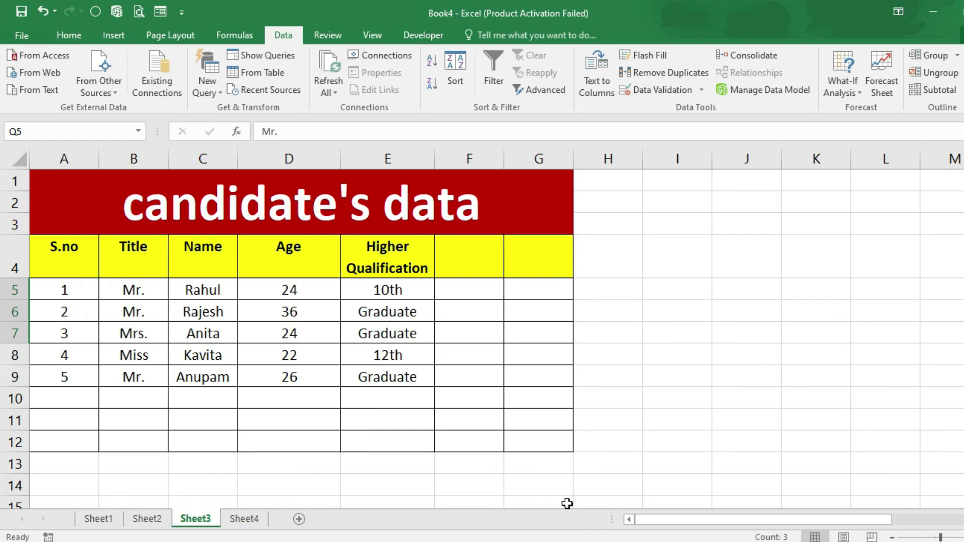
pyautogui.moveTo(131, 289); pyautogui.dragTo(116, 441)
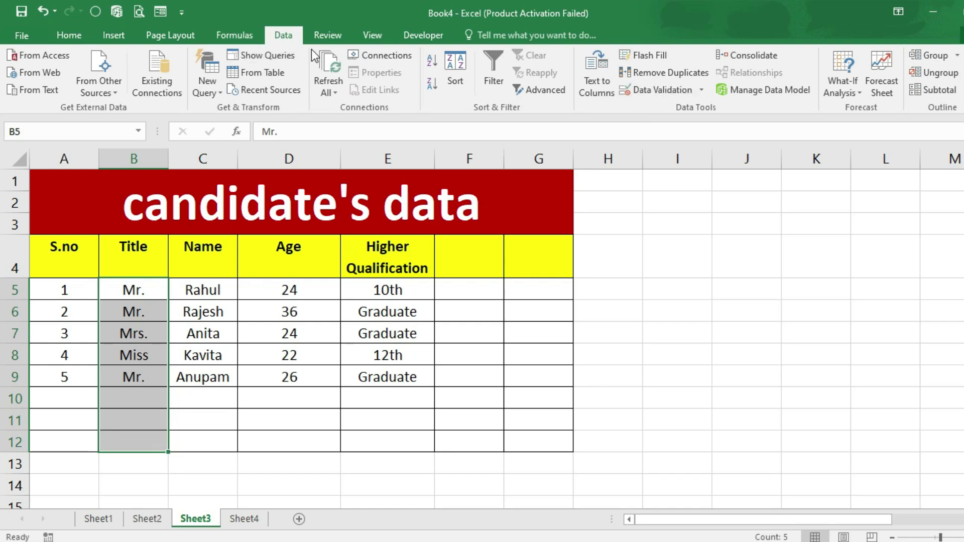
# Step: Add list validation to the Title cells with source $Q$5:$Q$7 (Mr., Mrs., Miss)
pyautogui.click(654, 89)
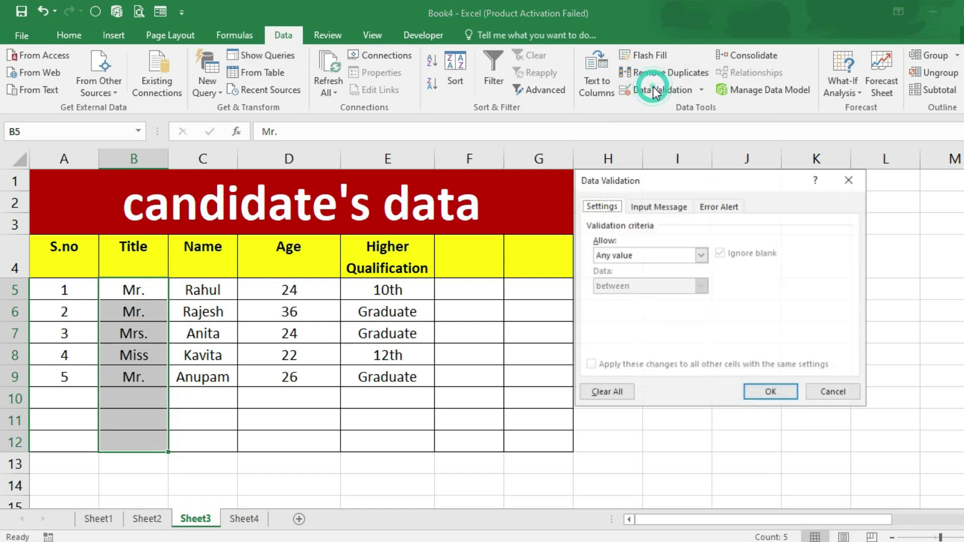
pyautogui.click(700, 255)
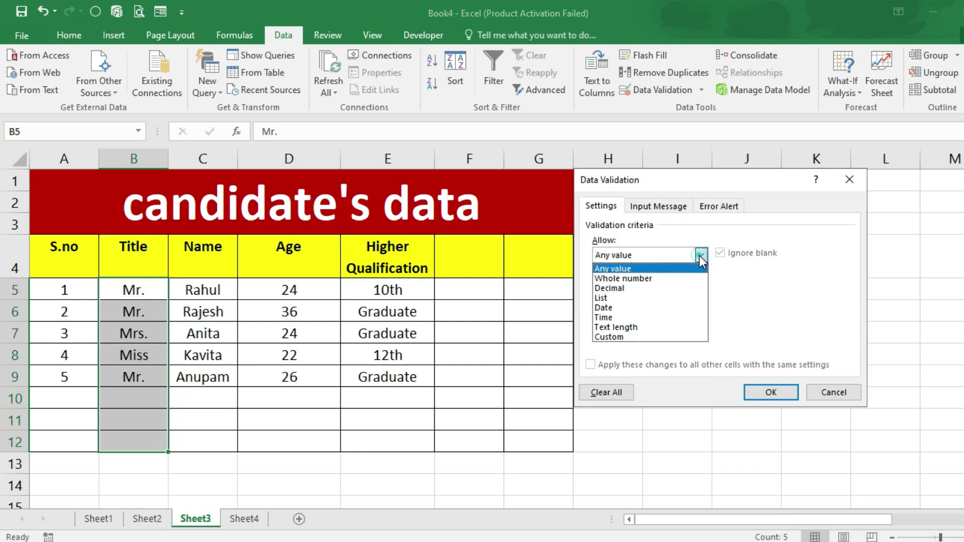
pyautogui.click(600, 297)
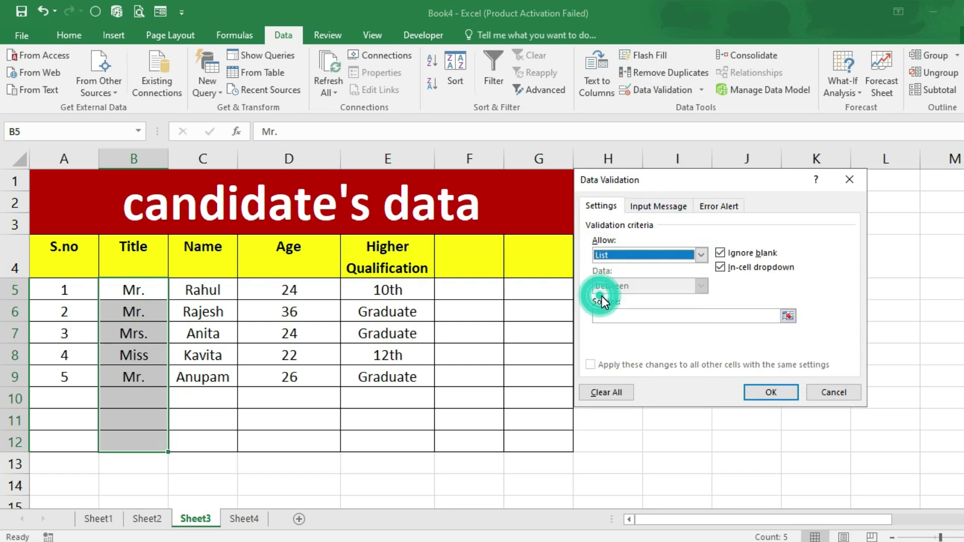
pyautogui.click(608, 314)
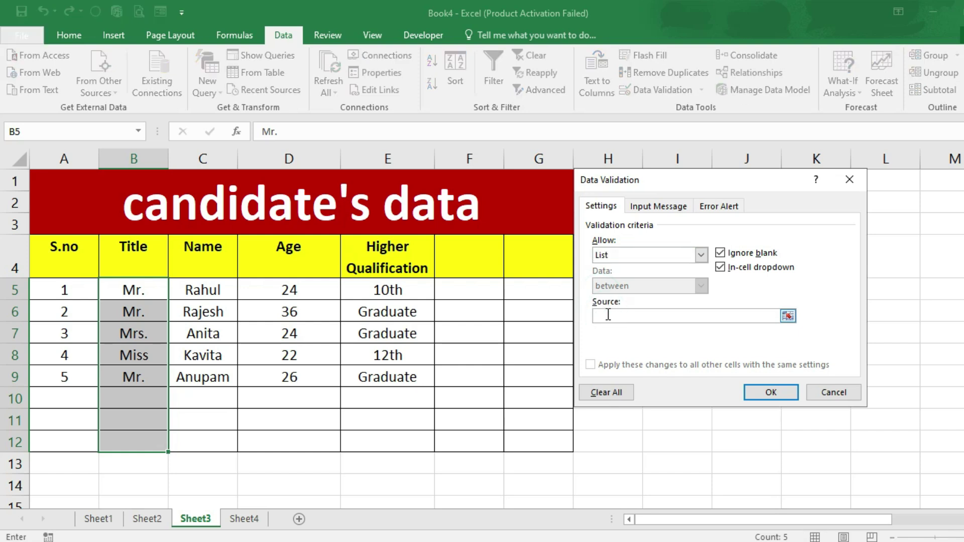
pyautogui.moveTo(695, 520)
pyautogui.mouseDown()
pyautogui.moveTo(811, 531)
pyautogui.moveTo(791, 532)
pyautogui.mouseUp()
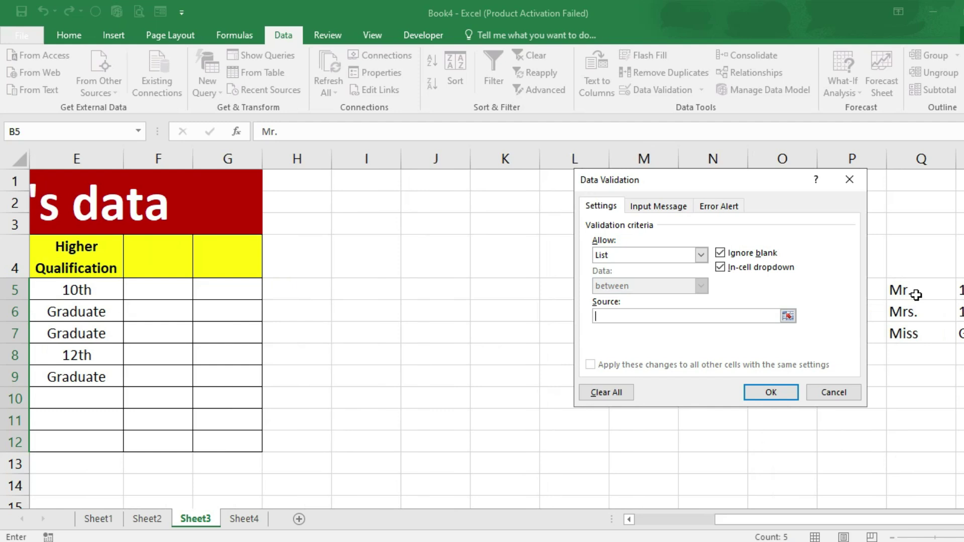
pyautogui.moveTo(916, 295); pyautogui.dragTo(912, 334)
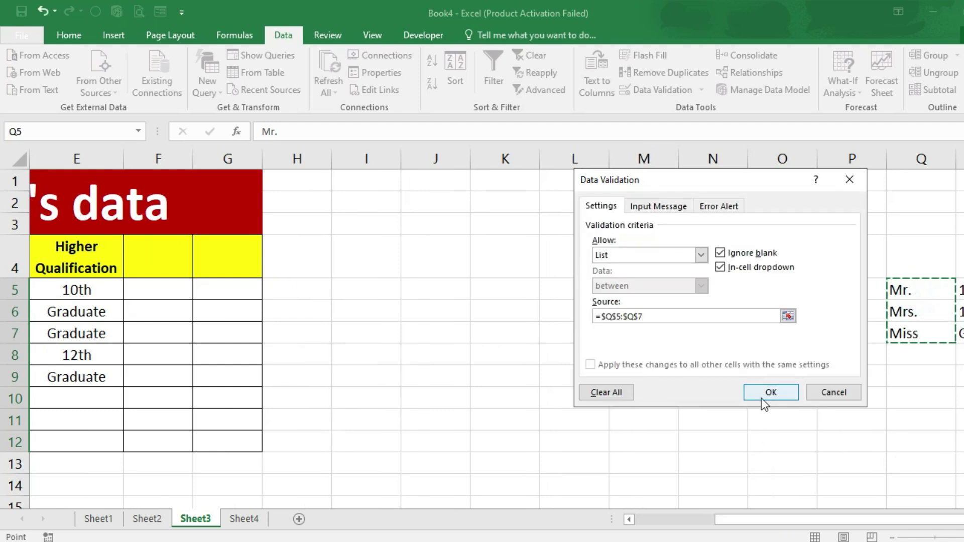
pyautogui.click(761, 399)
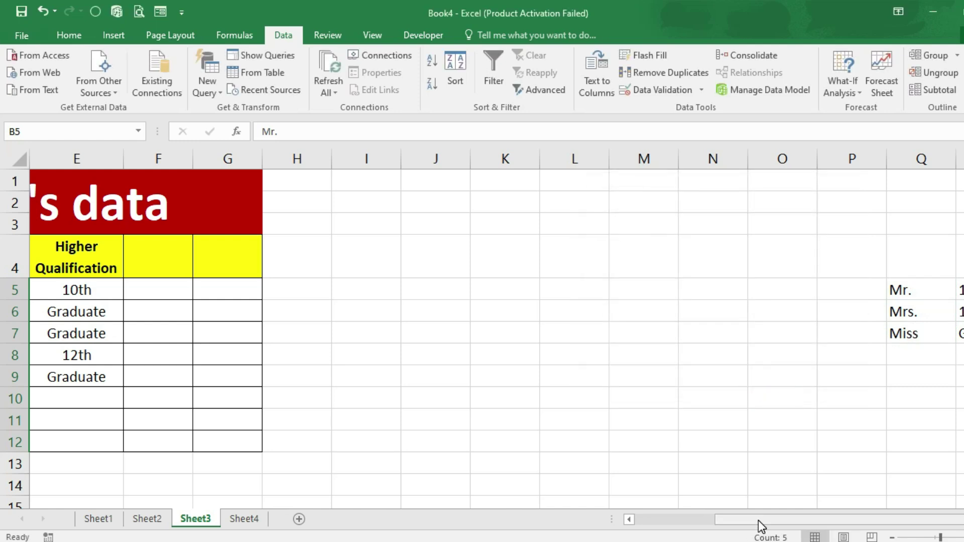
# Step: Test B10's title dropdown, then select the empty qualification cells E10:E12
pyautogui.moveTo(757, 524); pyautogui.dragTo(742, 520)
pyautogui.click(126, 394)
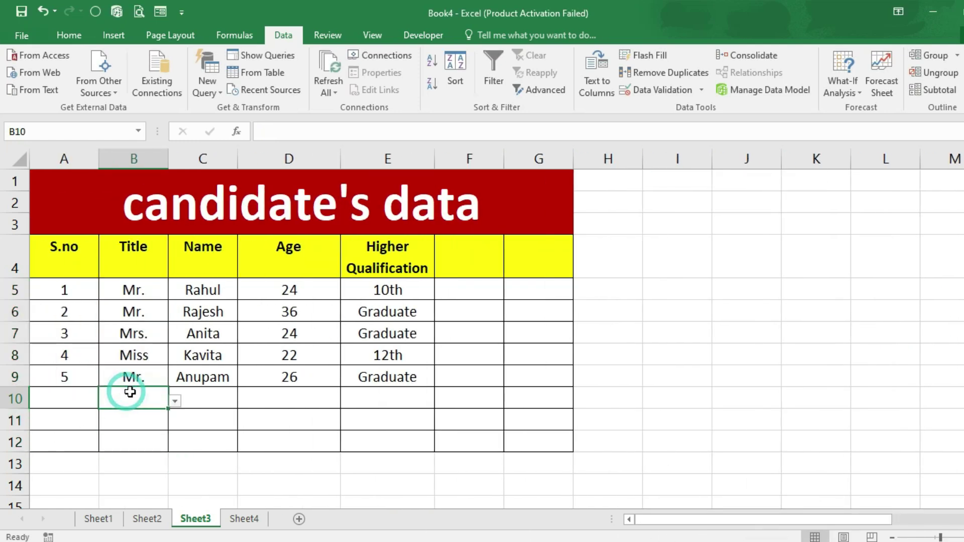
pyautogui.click(175, 401)
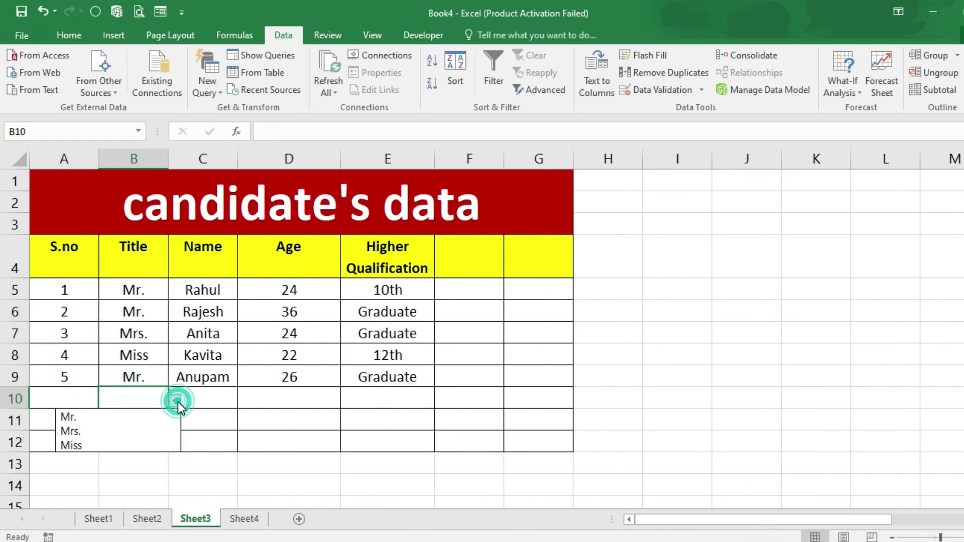
pyautogui.click(386, 394)
pyautogui.click(385, 394)
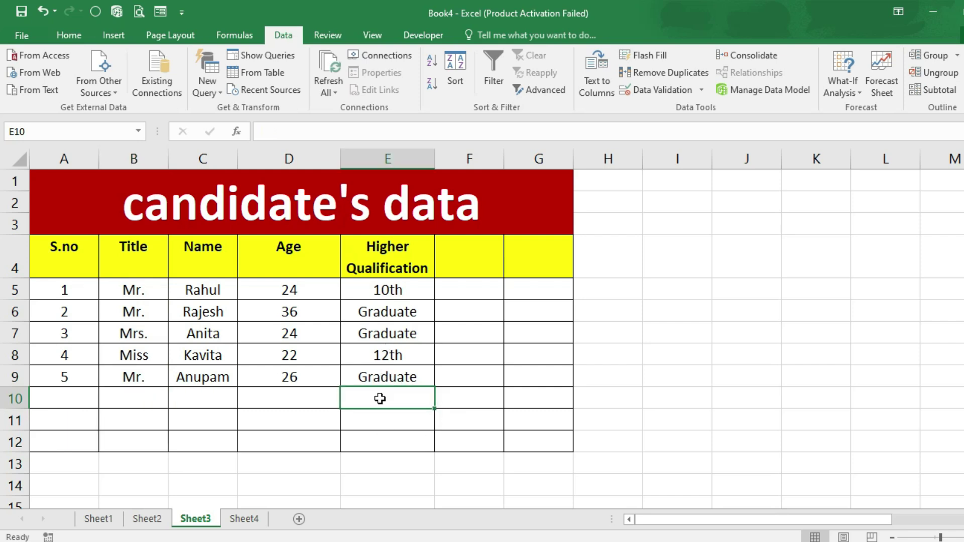
pyautogui.moveTo(380, 399); pyautogui.dragTo(379, 438)
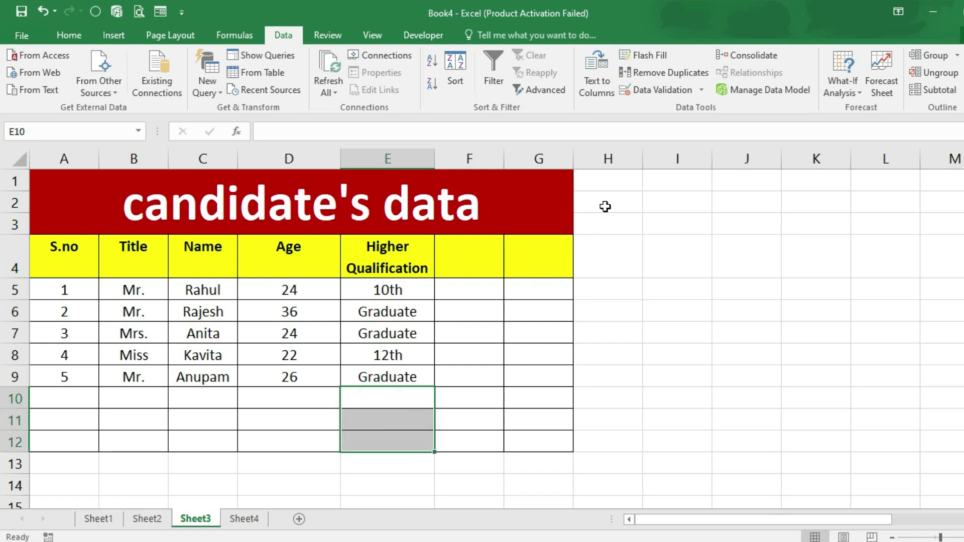
# Step: Give E10:E12 list validation sourced from $R$5:$R$7 (10th, 12th, Graduate)
pyautogui.click(654, 96)
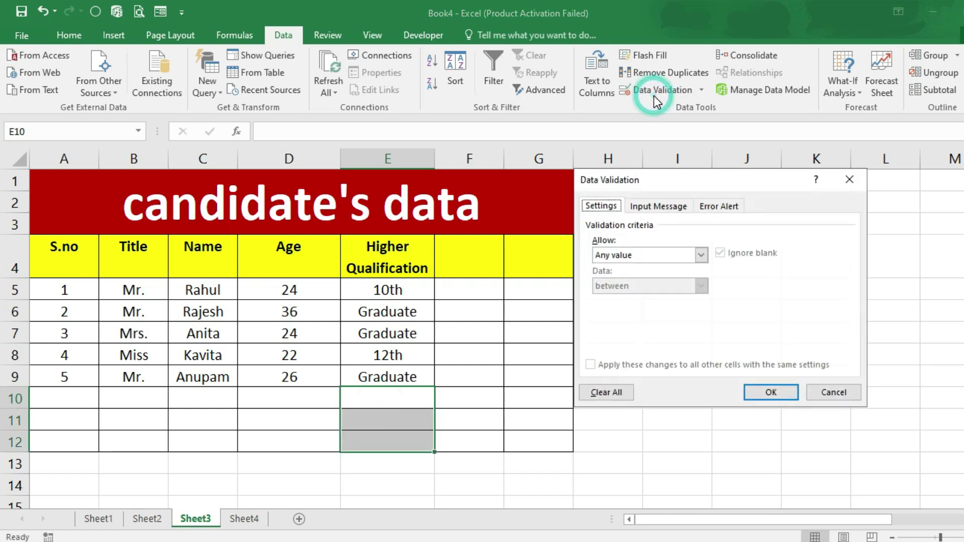
pyautogui.click(702, 255)
pyautogui.click(608, 296)
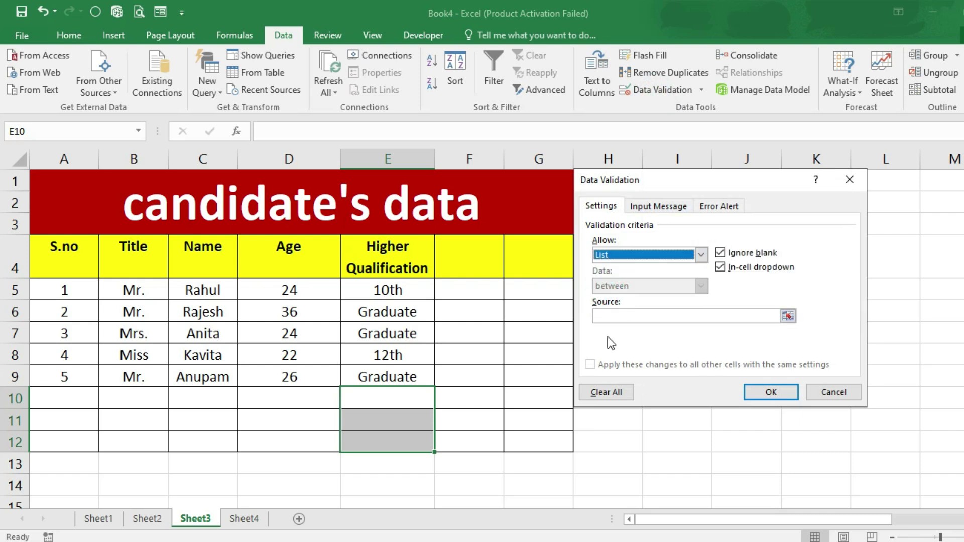
pyautogui.click(628, 315)
pyautogui.moveTo(749, 521)
pyautogui.mouseDown()
pyautogui.moveTo(899, 284)
pyautogui.moveTo(901, 331)
pyautogui.mouseUp()
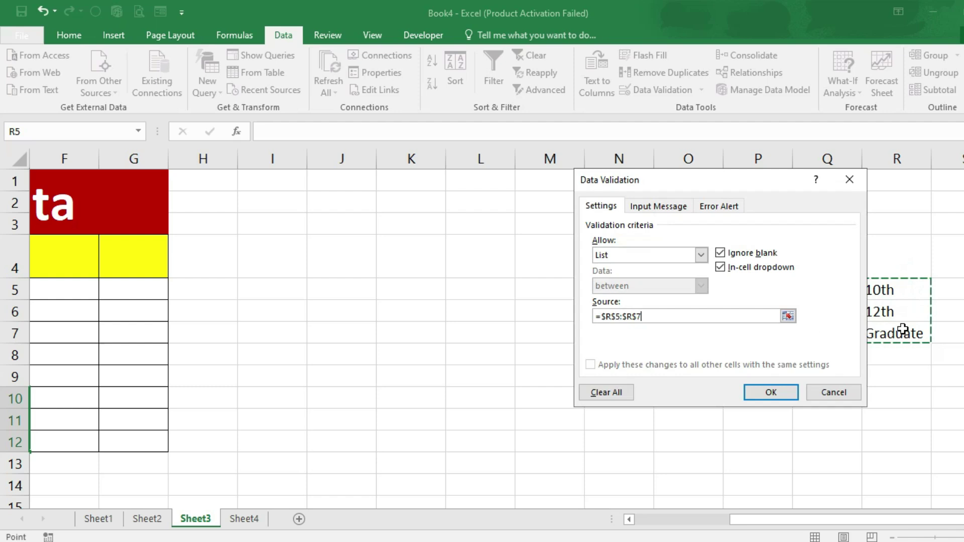
pyautogui.click(758, 397)
pyautogui.moveTo(734, 520); pyautogui.dragTo(731, 518)
pyautogui.click(404, 395)
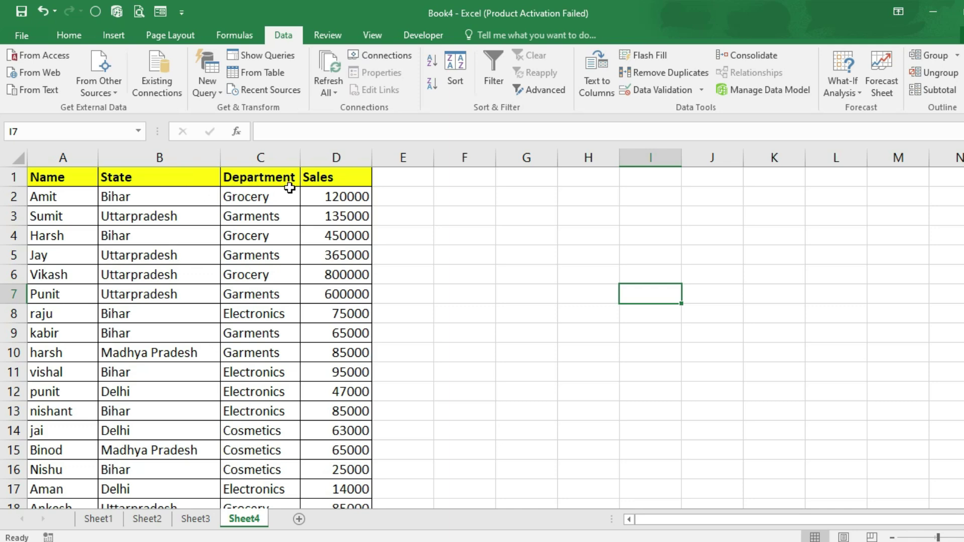
pyautogui.moveTo(50, 197); pyautogui.dragTo(54, 485)
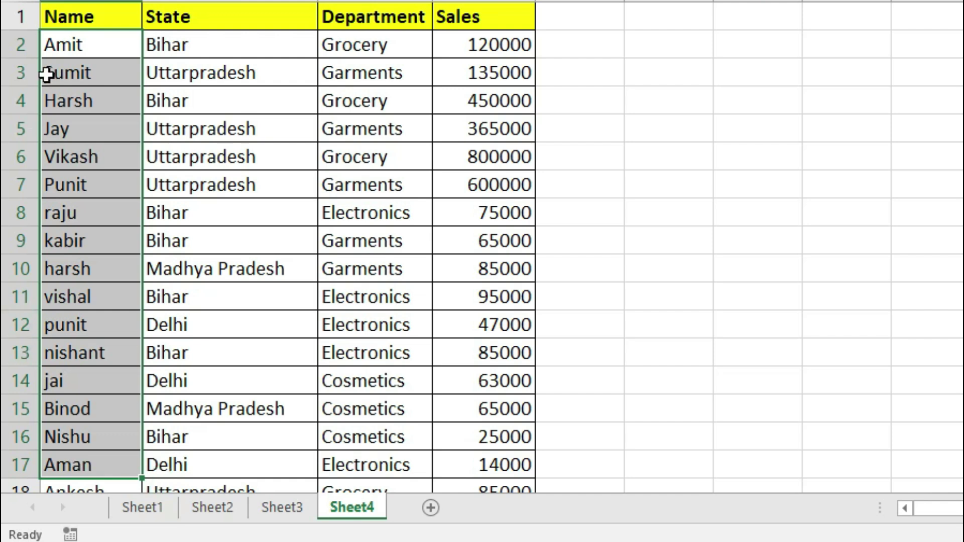
pyautogui.click(64, 44)
pyautogui.moveTo(64, 50); pyautogui.dragTo(85, 229)
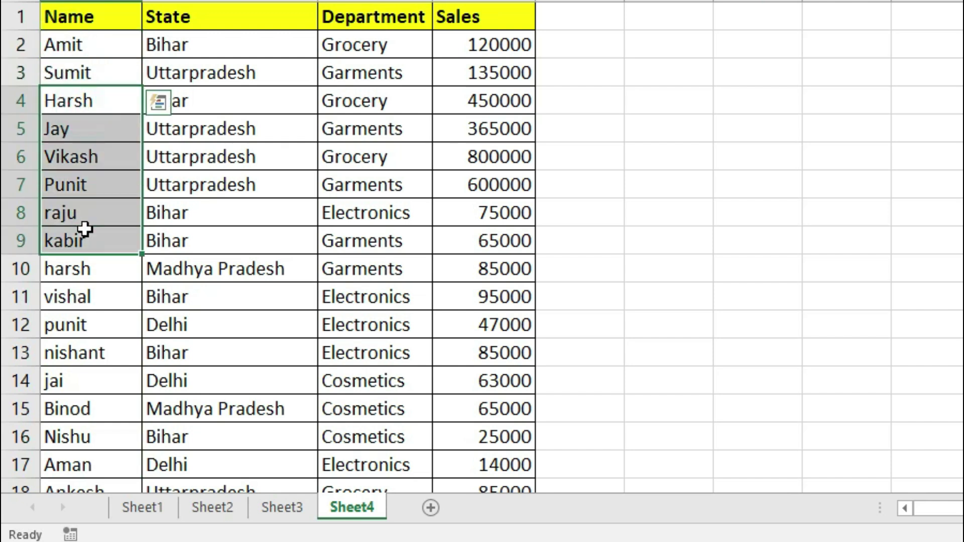
pyautogui.moveTo(77, 269); pyautogui.dragTo(76, 329)
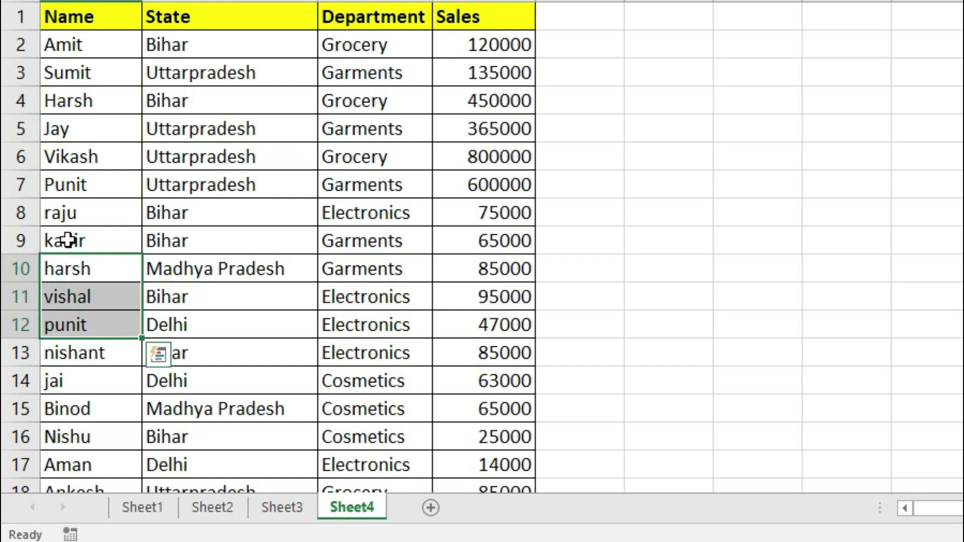
pyautogui.moveTo(79, 12); pyautogui.dragTo(501, 47)
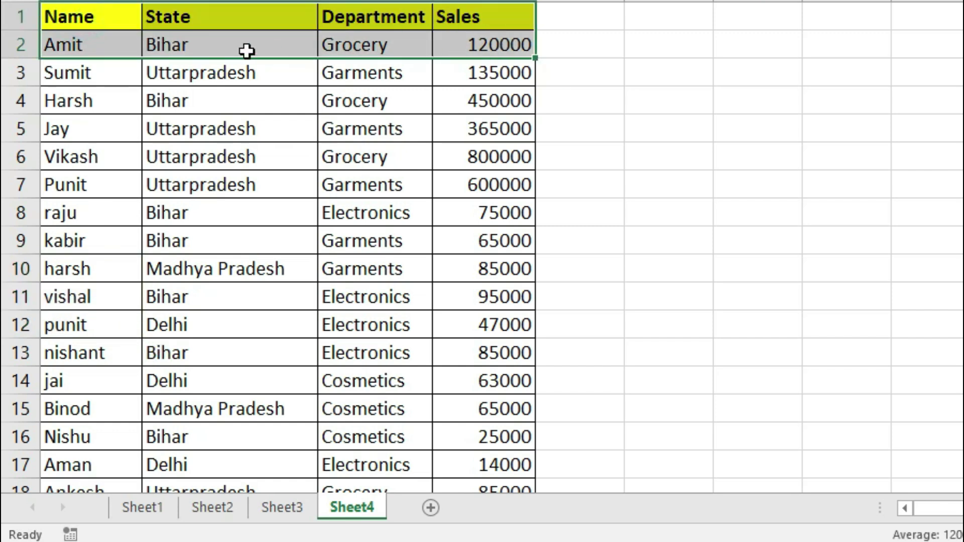
pyautogui.moveTo(53, 17); pyautogui.dragTo(484, 432)
pyautogui.scroll(1, 853, 331)
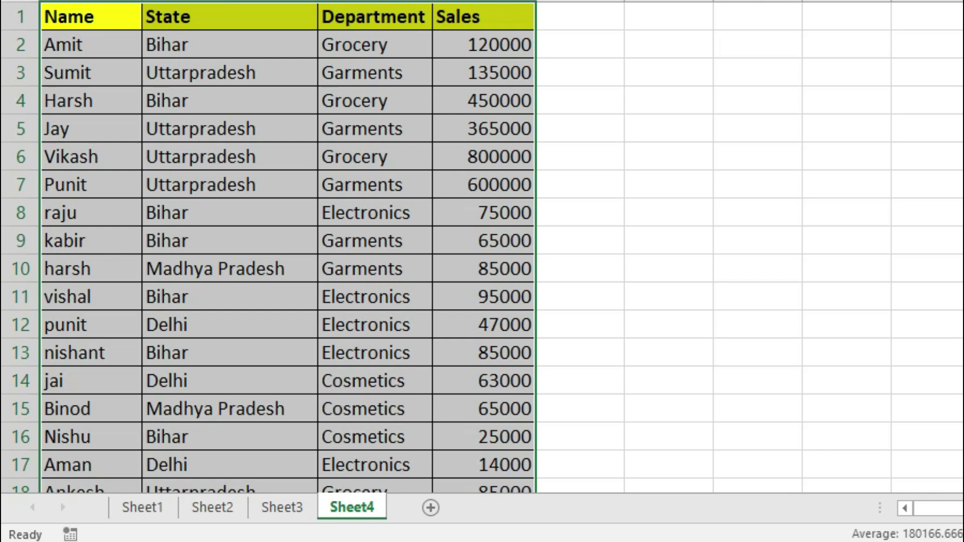
# Step: Add AutoFilter arrows with Ctrl+Shift+L, widen Department, and sort the table A to Z by Name
pyautogui.hotkey('ctrl', 'shift', 'l')
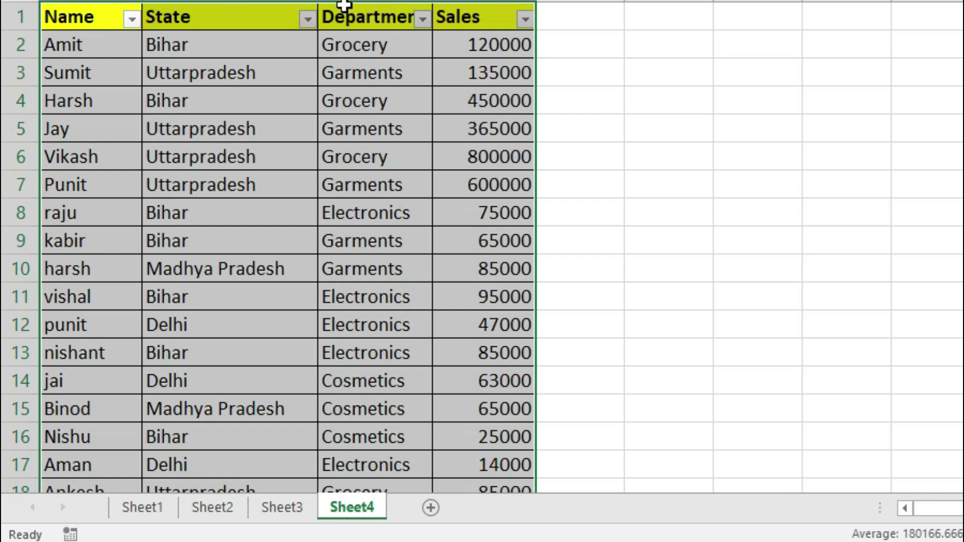
pyautogui.doubleClick(433, 3)
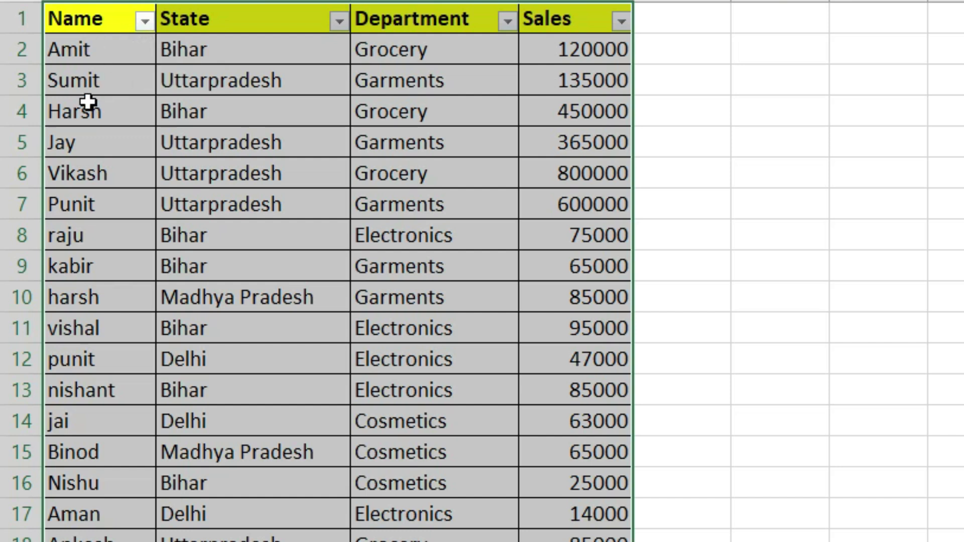
pyautogui.click(146, 22)
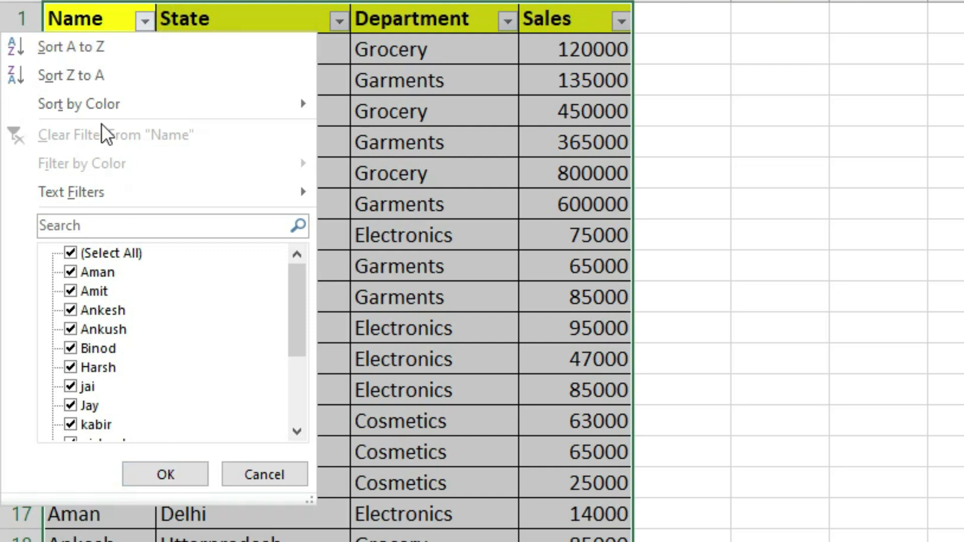
pyautogui.press('Escape')
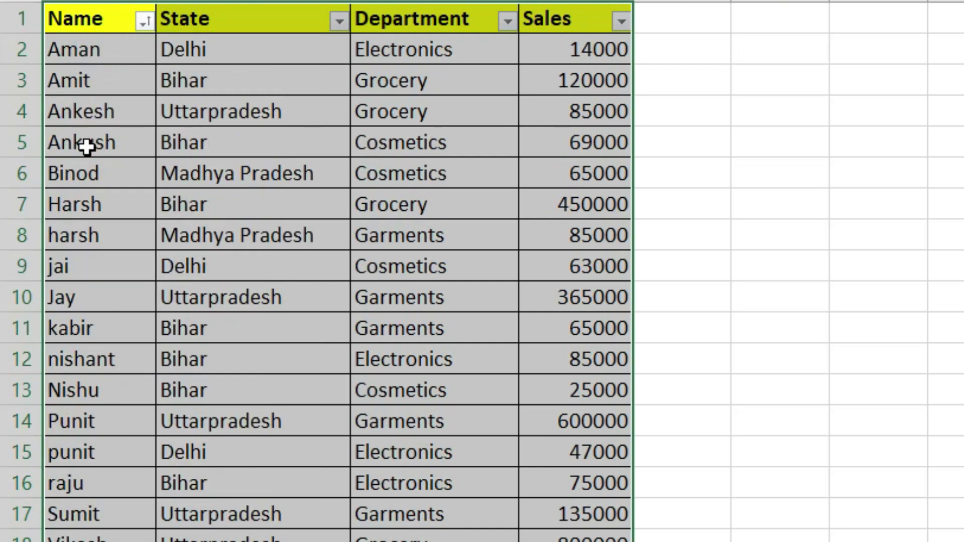
pyautogui.scroll(-1, 83, 205)
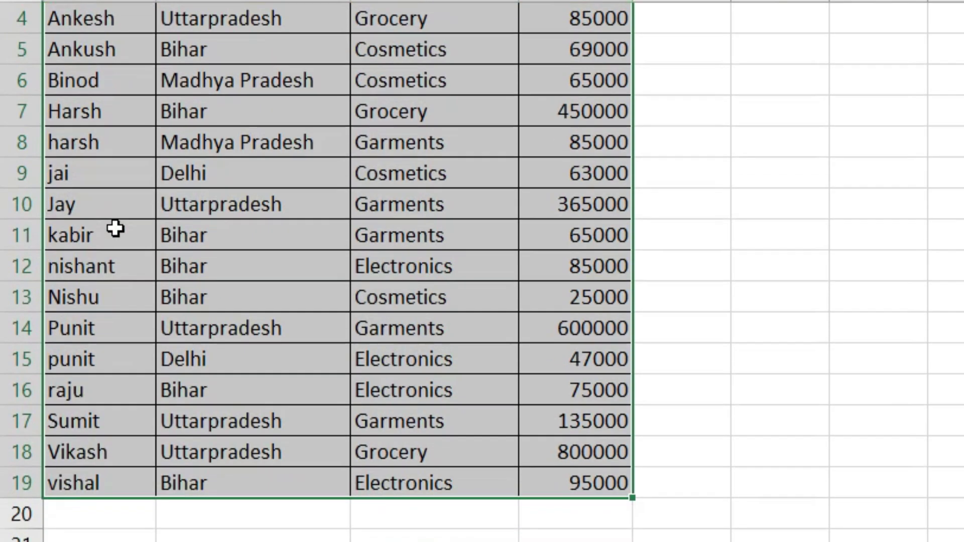
pyautogui.scroll(-1, 115, 228)
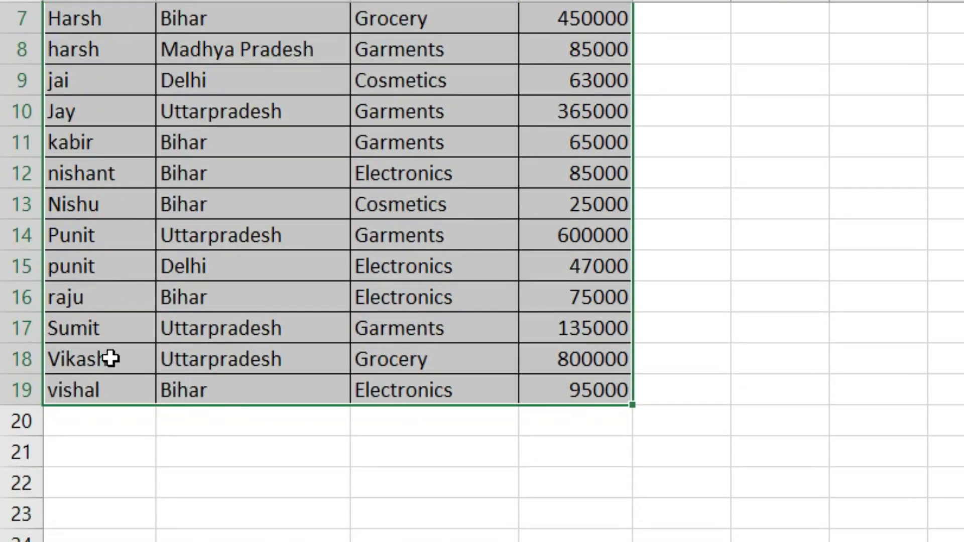
pyautogui.scroll(2, 111, 359)
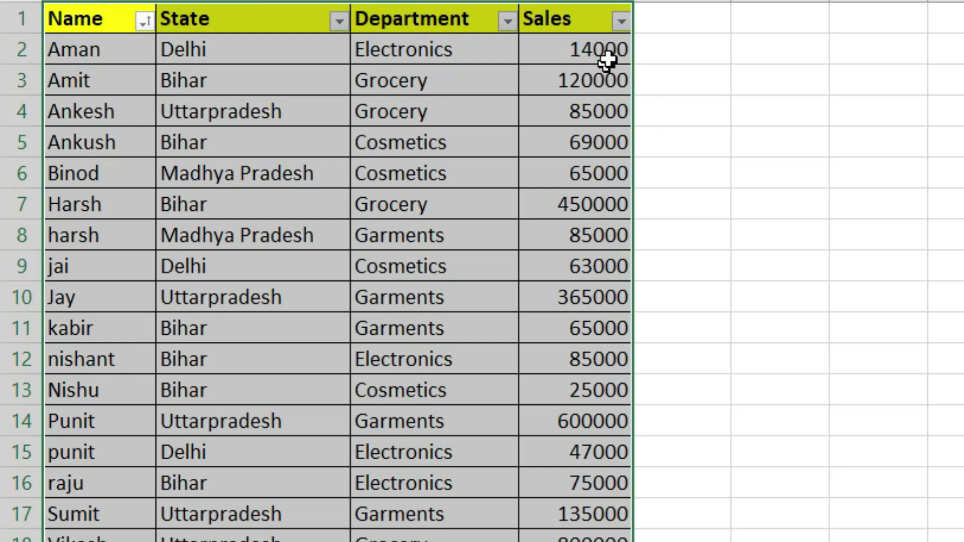
# Step: Sort the sales table by Sales, largest to smallest, so 800000 comes first
pyautogui.click(620, 23)
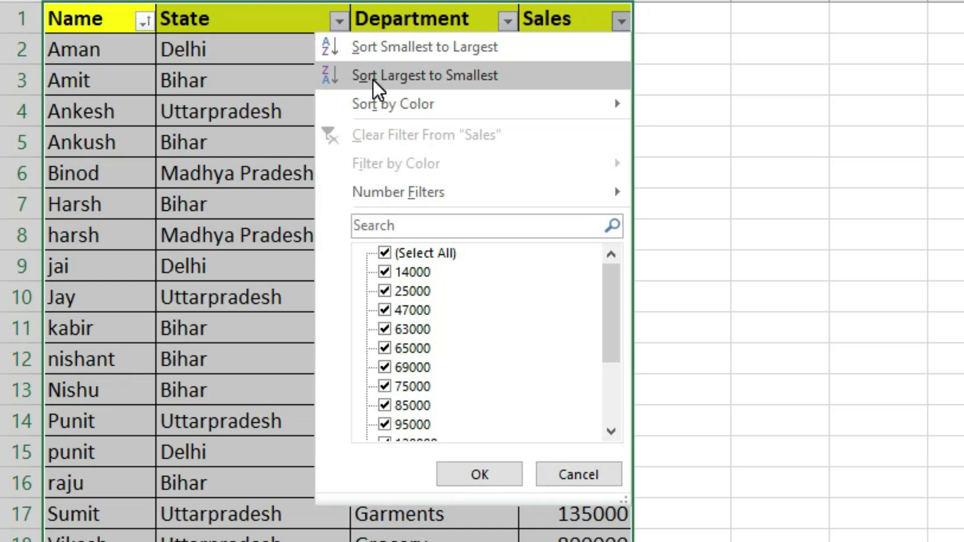
pyautogui.click(421, 76)
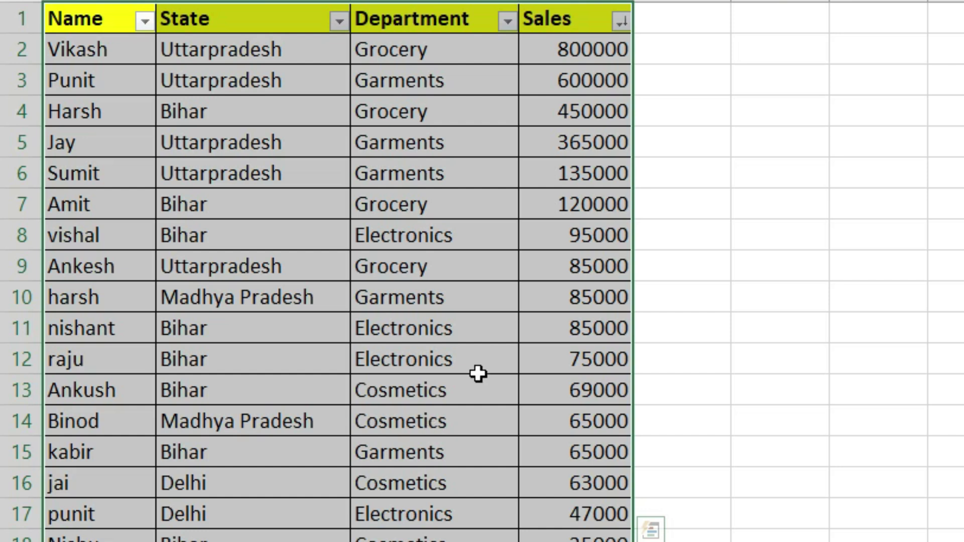
pyautogui.click(507, 21)
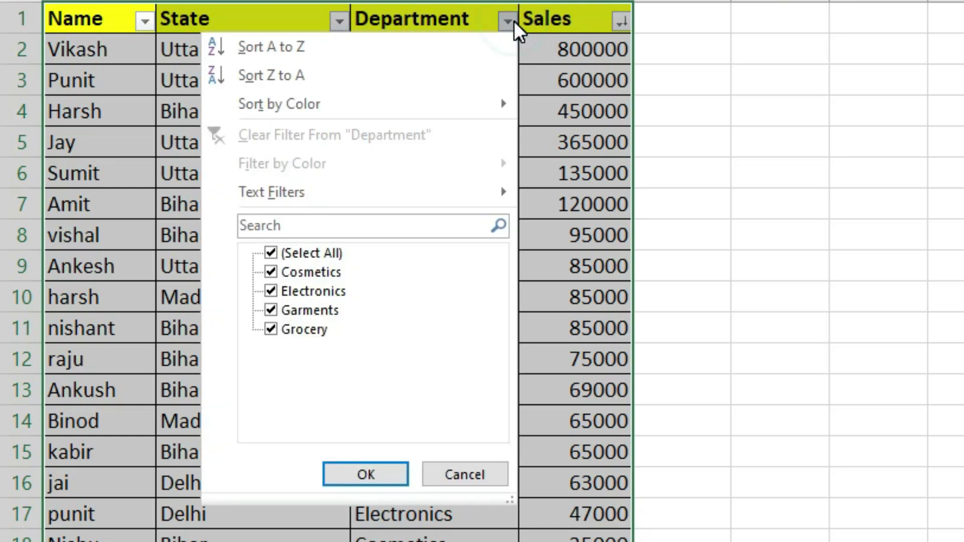
# Step: Filter the Department column to show only Electronics rows
pyautogui.click(309, 253)
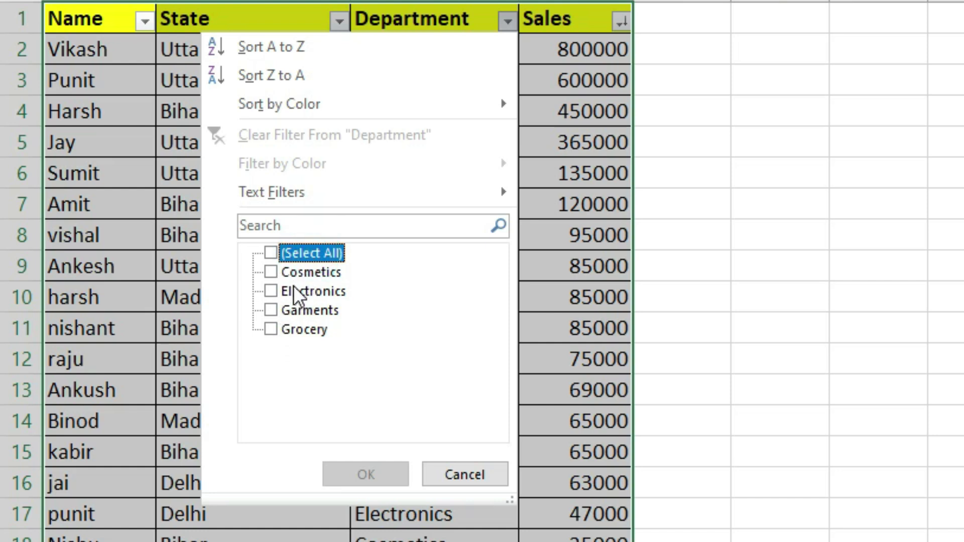
pyautogui.click(273, 290)
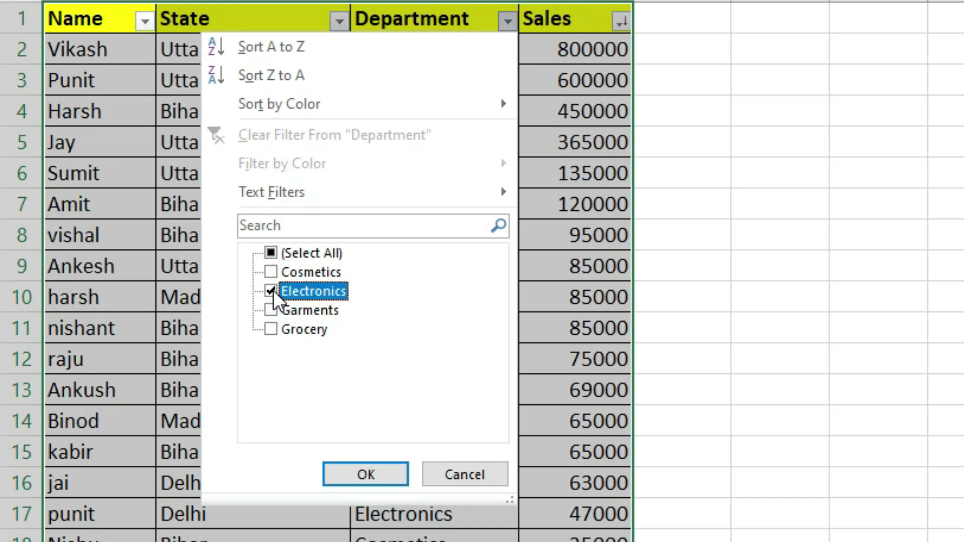
pyautogui.click(356, 472)
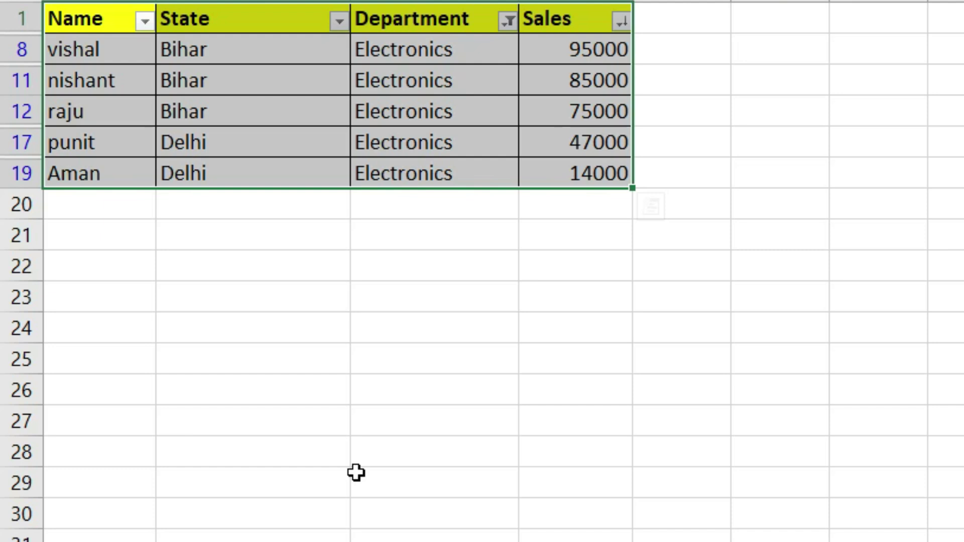
# Step: Re-tick Select All in the Department filter so every department's rows show again
pyautogui.click(507, 21)
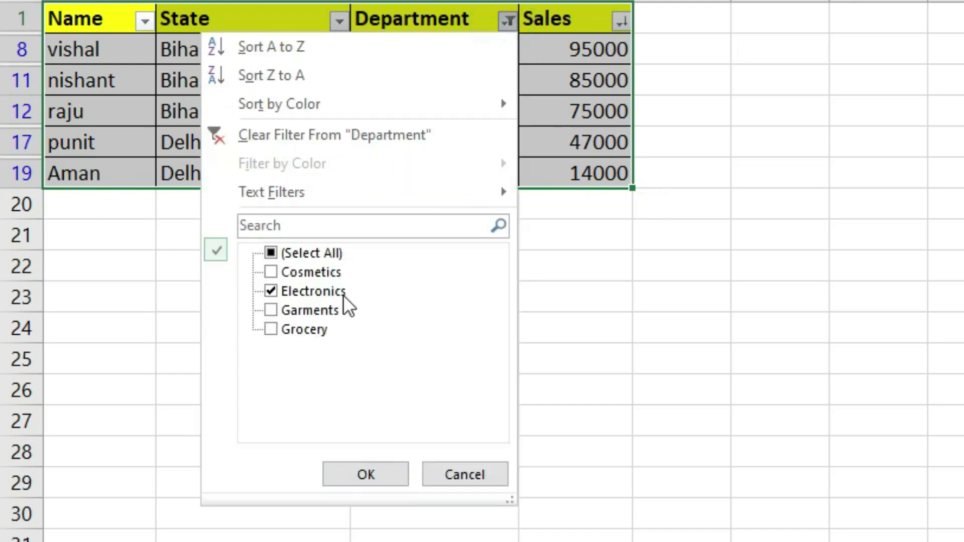
pyautogui.click(312, 252)
pyautogui.click(377, 477)
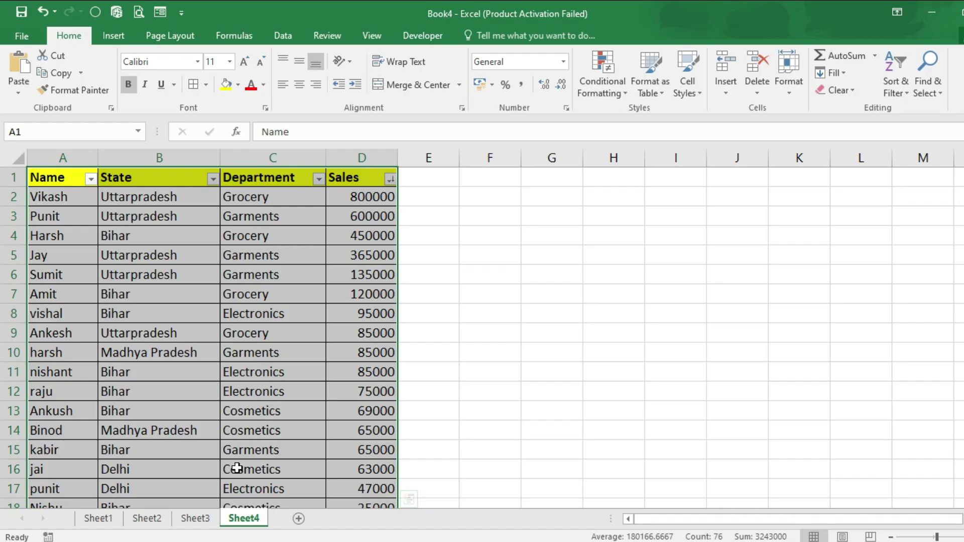
pyautogui.click(895, 96)
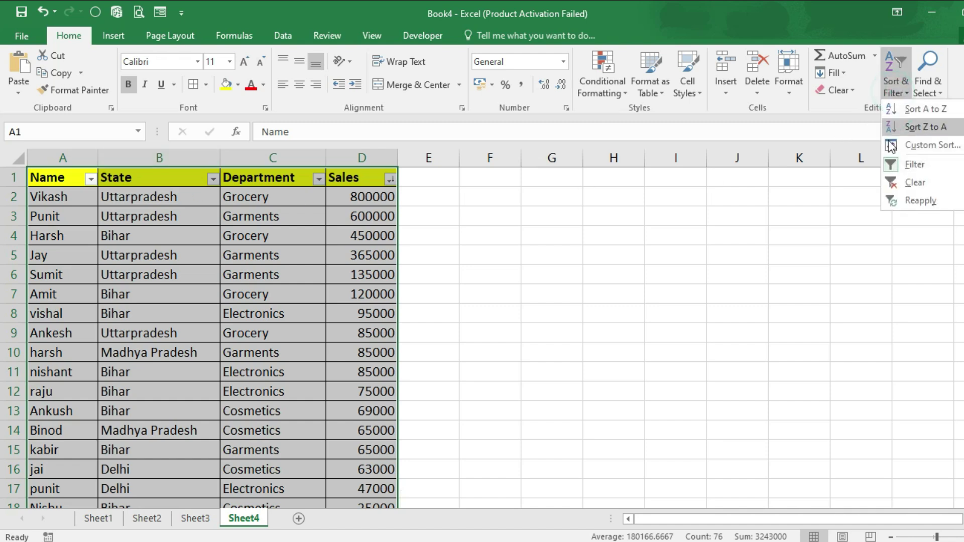
pyautogui.click(626, 317)
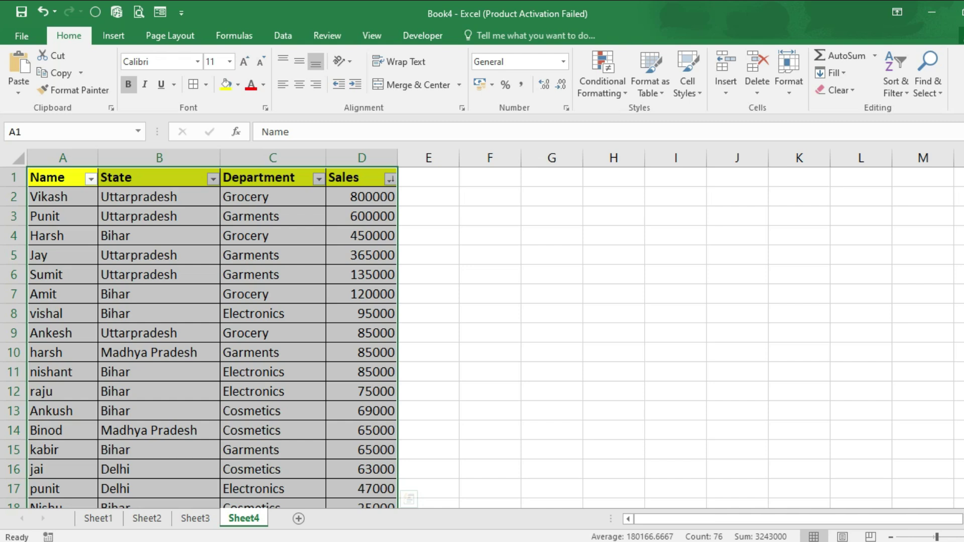
pyautogui.click(100, 203)
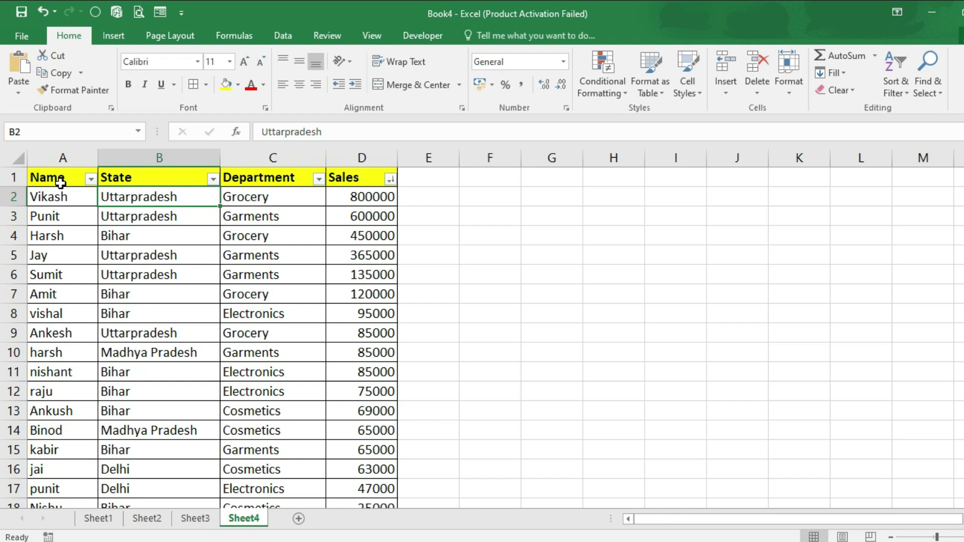
# Step: Select the table from A1 down to the last name and across to the Sales column
pyautogui.moveTo(61, 183)
pyautogui.mouseDown()
pyautogui.moveTo(357, 234)
pyautogui.moveTo(351, 510)
pyautogui.moveTo(339, 478)
pyautogui.mouseUp()
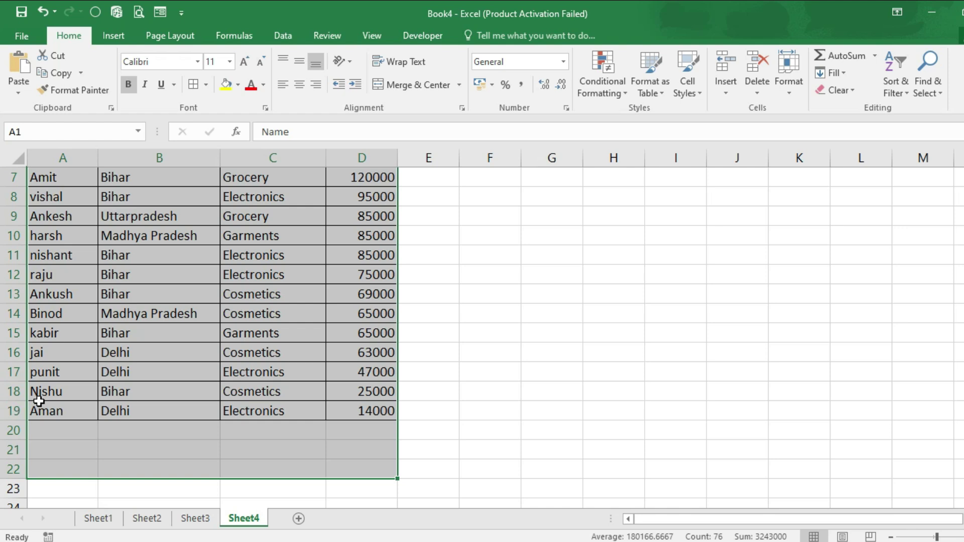
pyautogui.scroll(2, 125, 429)
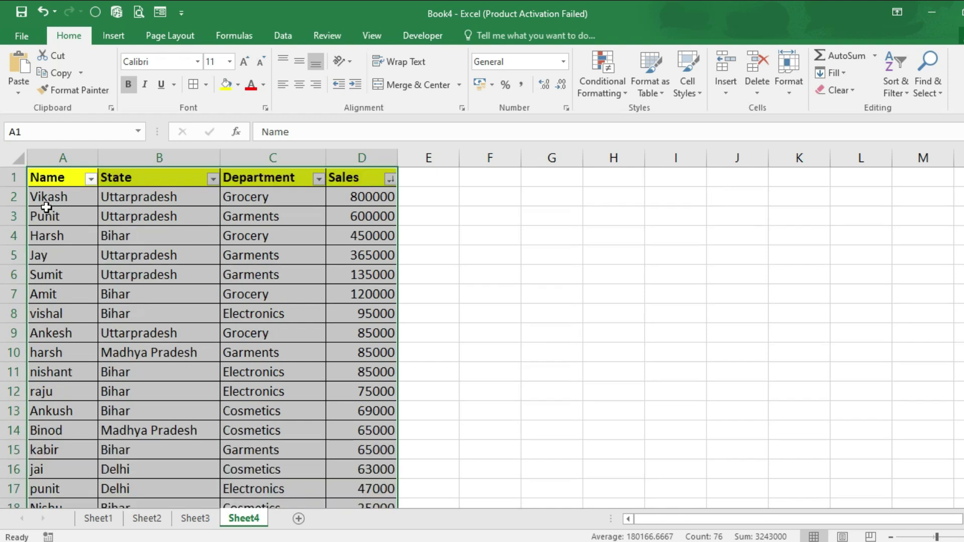
pyautogui.click(50, 186)
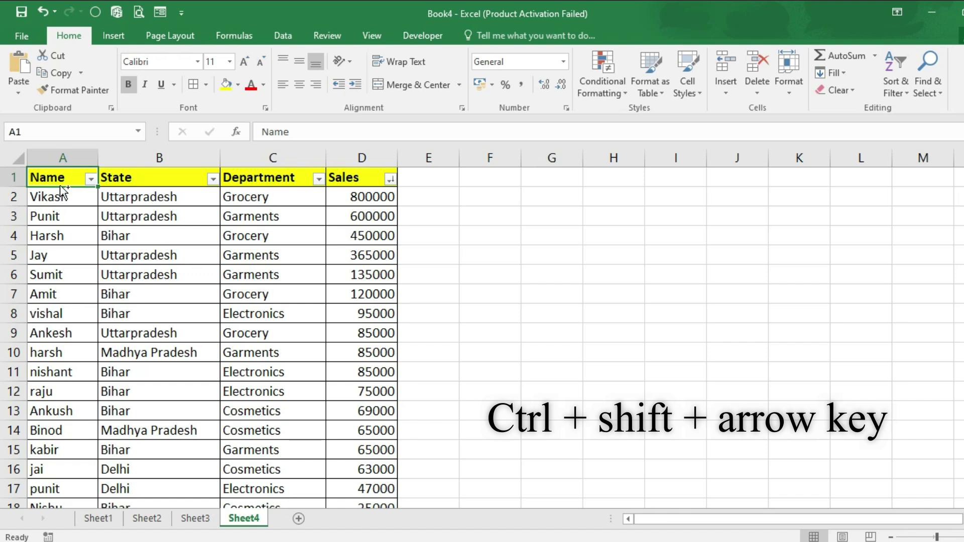
pyautogui.hotkey('ctrl', 'shift', 'Down')
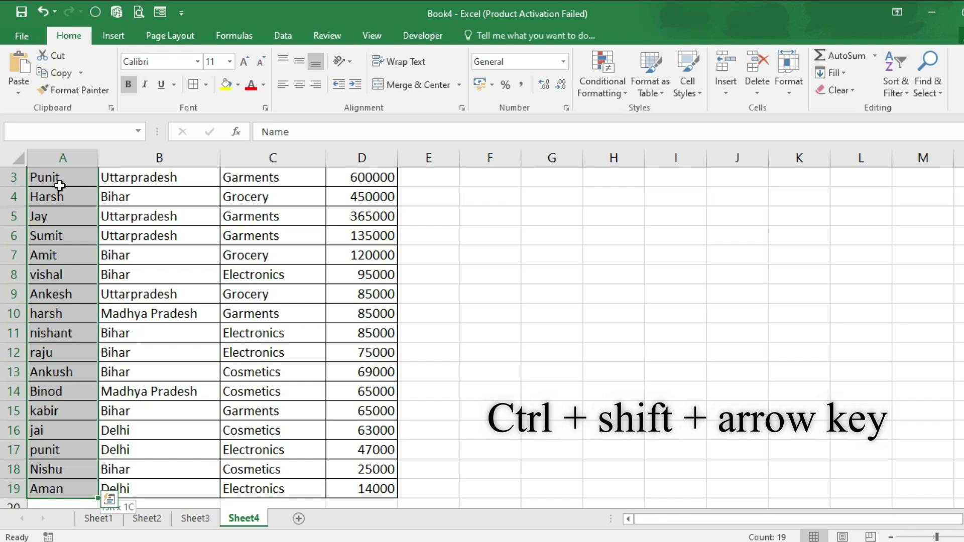
pyautogui.hotkey('ctrl', 'shift', 'Right')
pyautogui.scroll(1, 413, 387)
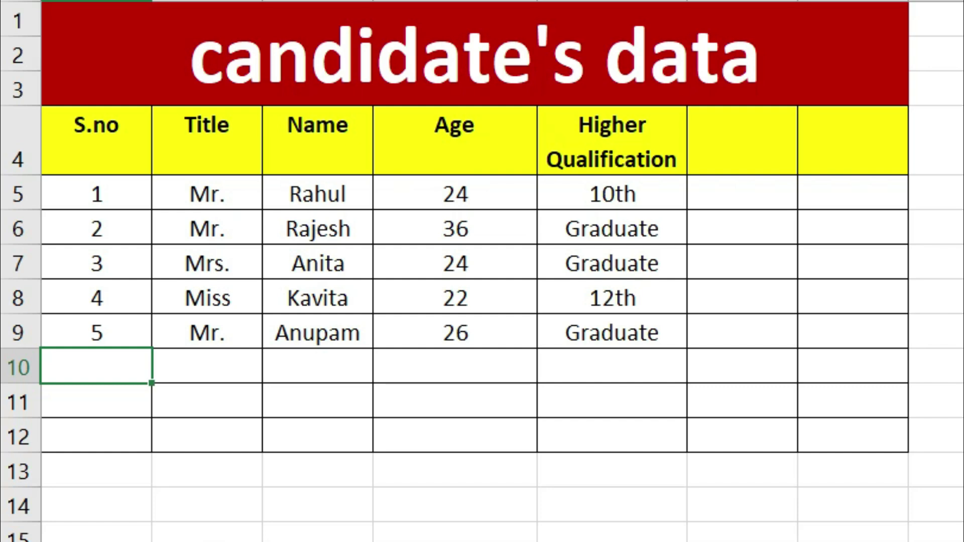
# Step: Enter serial number 6 in cell A10, correcting the first attempt
pyautogui.write('6')
pyautogui.click(216, 364)
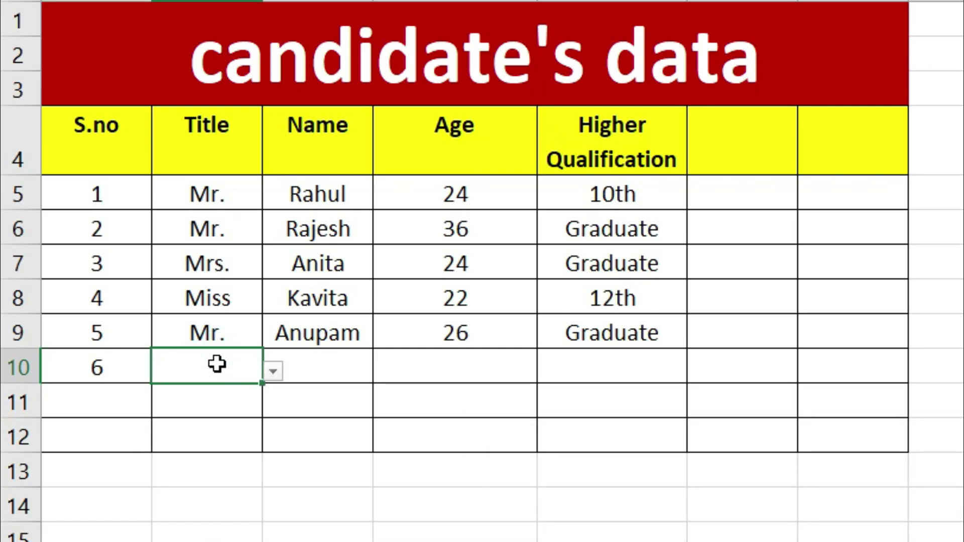
pyautogui.press('Tab')
pyautogui.press('Tab')
pyautogui.press('Tab')
pyautogui.press('Tab')
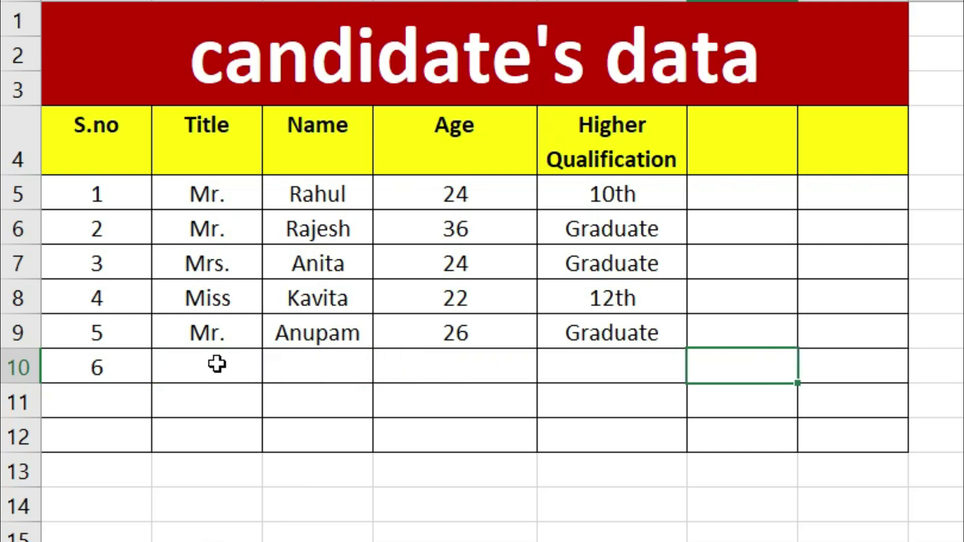
pyautogui.hotkey('shift', 'Tab')
pyautogui.hotkey('shift', 'Tab')
pyautogui.hotkey('shift', 'Tab')
pyautogui.hotkey('shift', 'Tab')
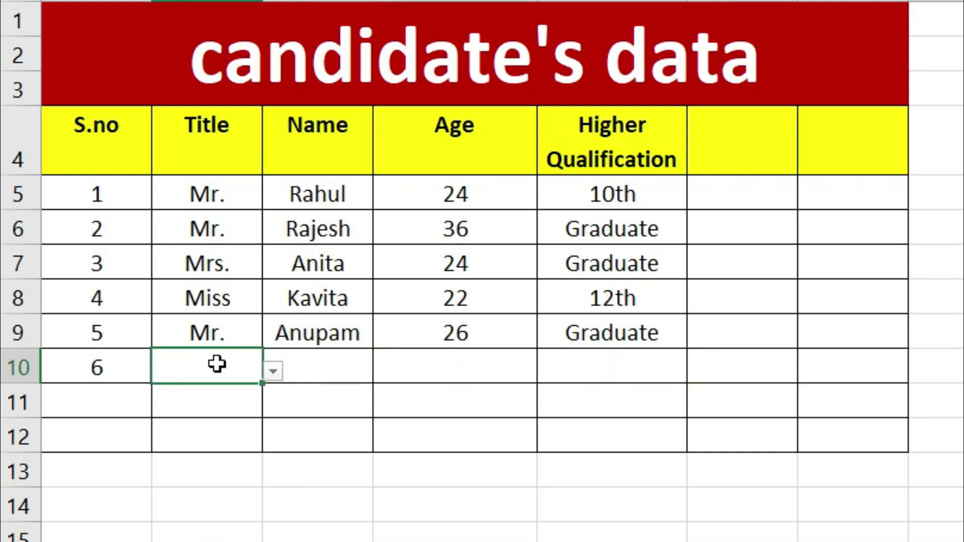
pyautogui.hotkey('shift', 'Tab')
pyautogui.press('Delete')
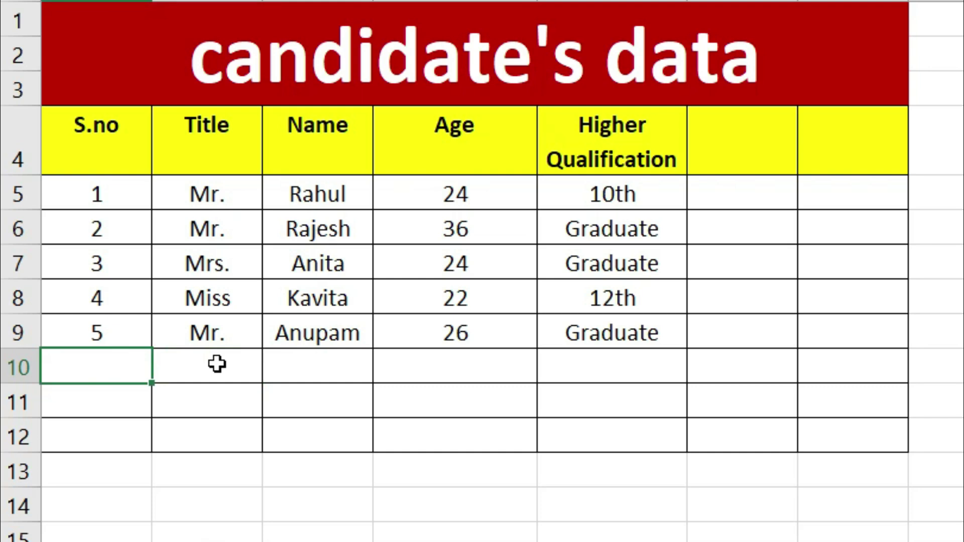
pyautogui.write('6')
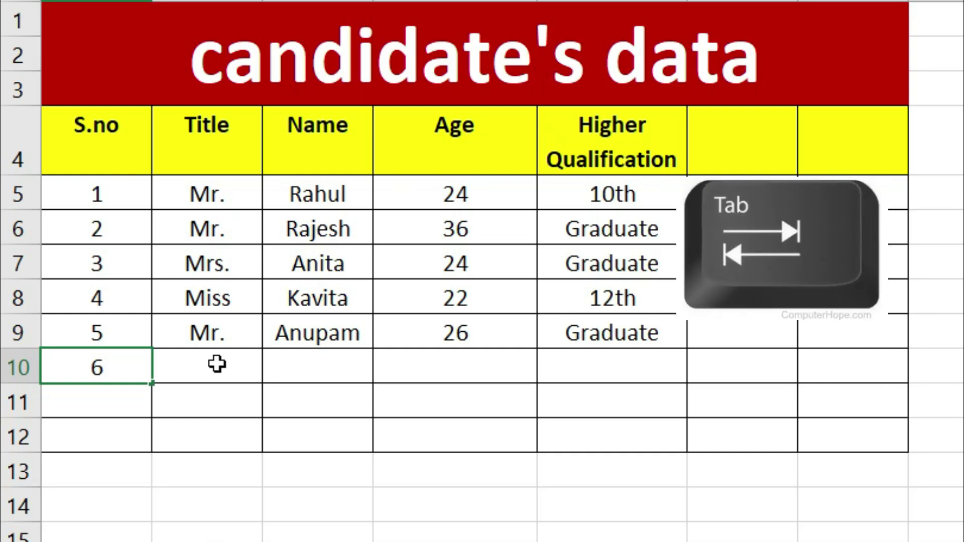
pyautogui.press('Tab')
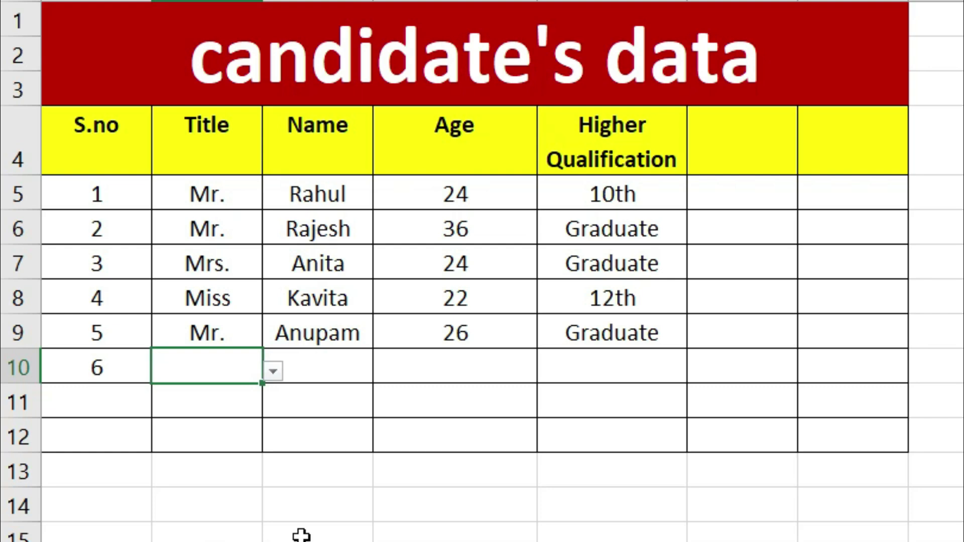
# Step: Complete row 10 with title Mrs., name Kusum, age 27 and qualification Graduate
pyautogui.write('Mrs.')
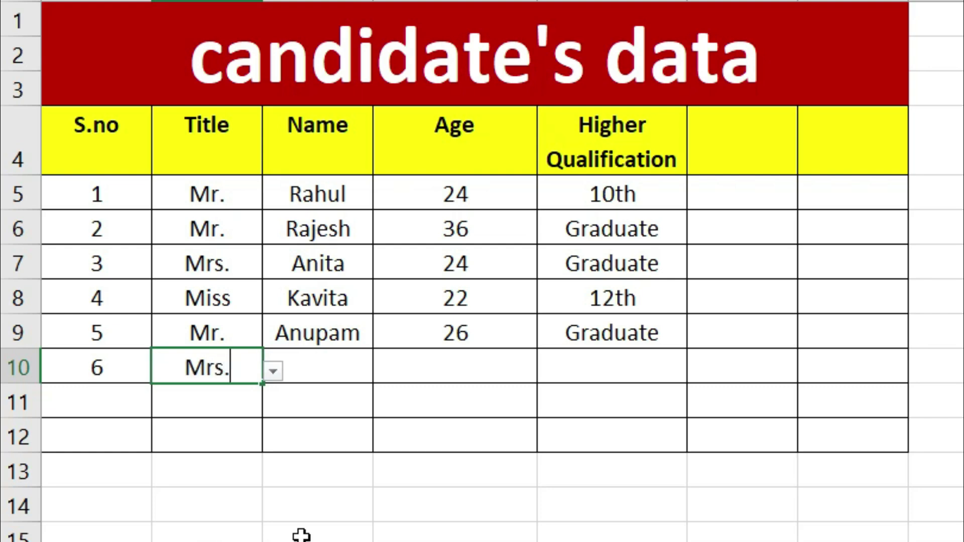
pyautogui.press('Tab')
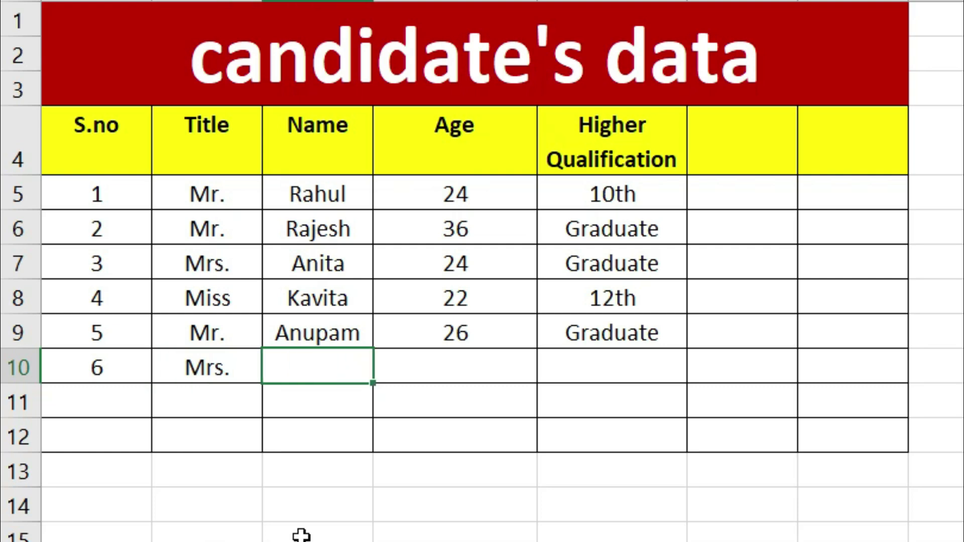
pyautogui.write('Kusum')
pyautogui.press('Tab')
pyautogui.write('2')
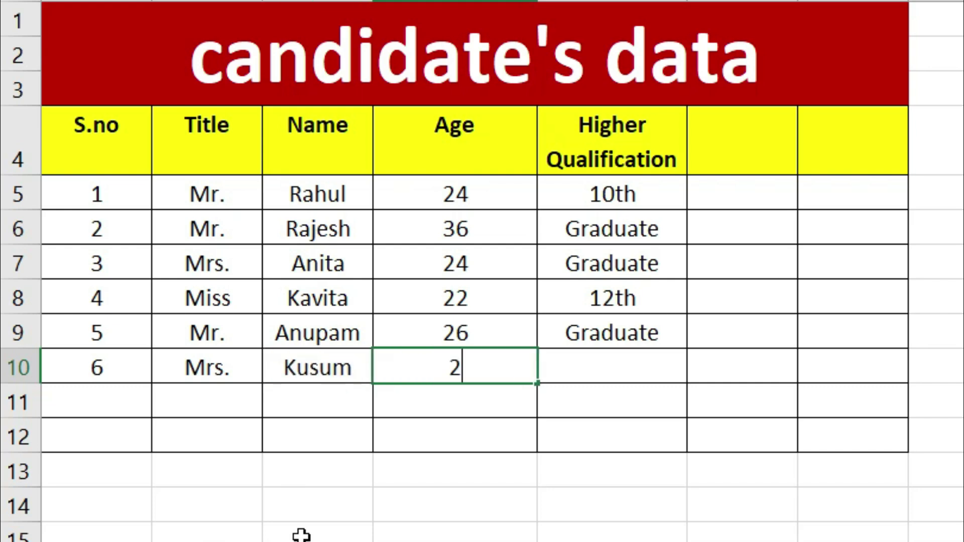
pyautogui.write('7')
pyautogui.press('Tab')
pyautogui.hotkey('ctrl', 'd')
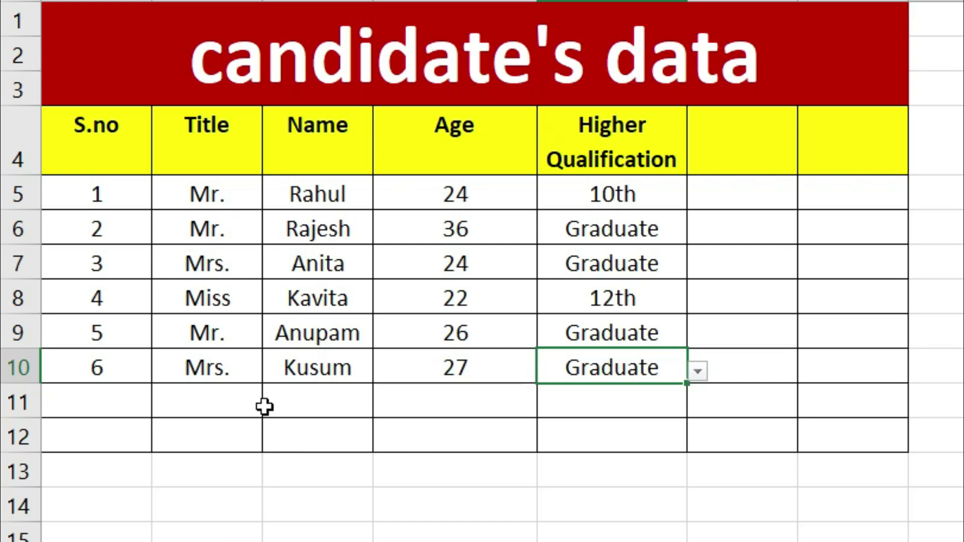
# Step: Enter row 11 as serial 7, title Mr., name Aman
pyautogui.click(107, 399)
pyautogui.write('7')
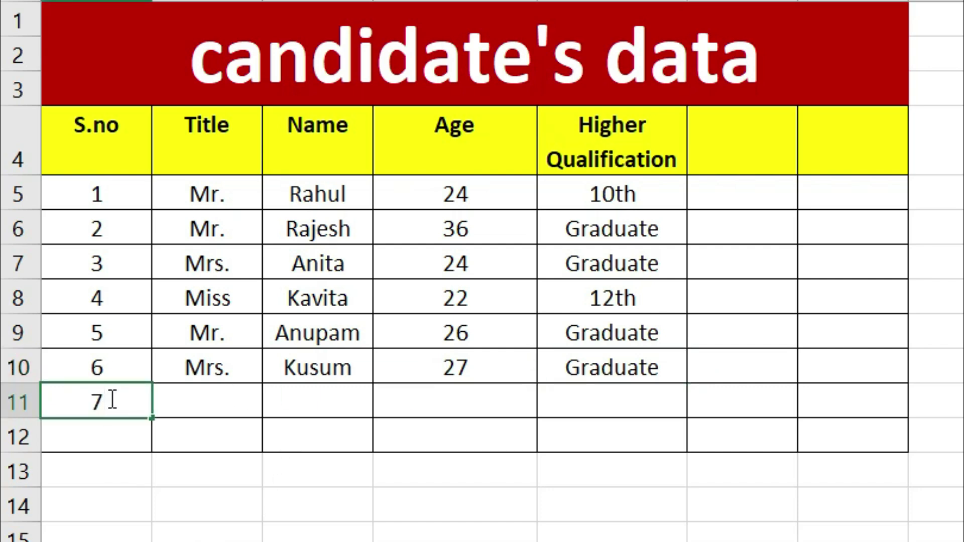
pyautogui.press('Tab')
pyautogui.write('Mr.')
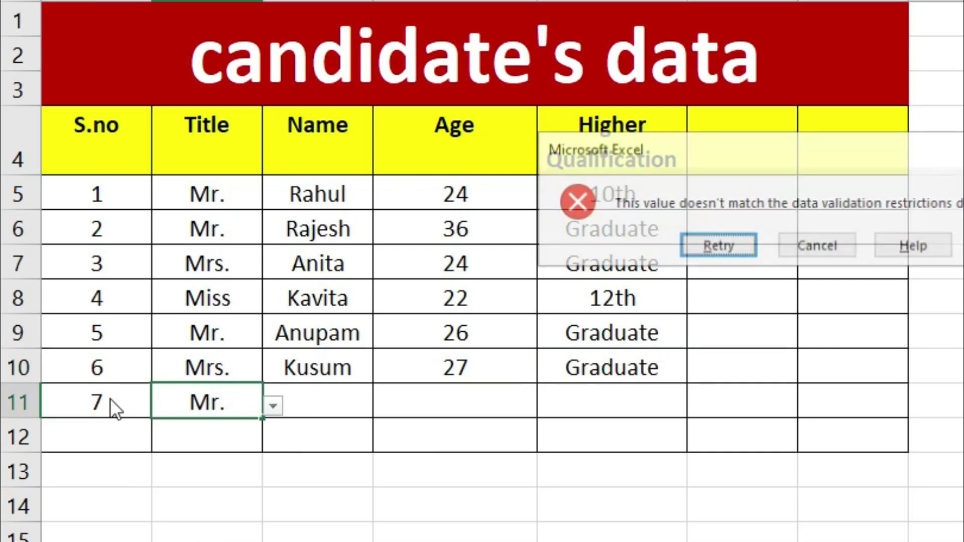
pyautogui.press('Tab')
pyautogui.write('Aman')
pyautogui.press('Tab')
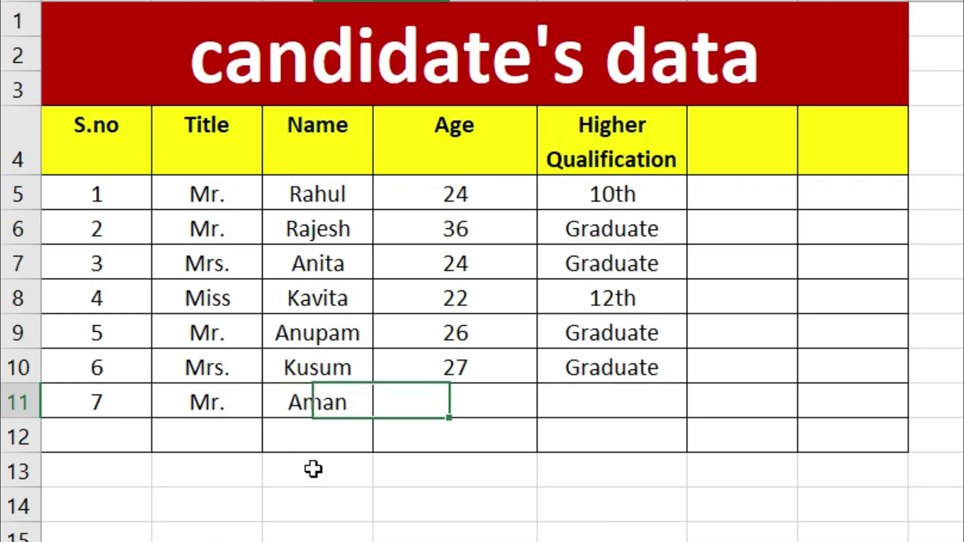
# Step: Select the age and qualification cells of rows 10 and 11 to prepare filling down
pyautogui.moveTo(385, 368); pyautogui.dragTo(586, 368)
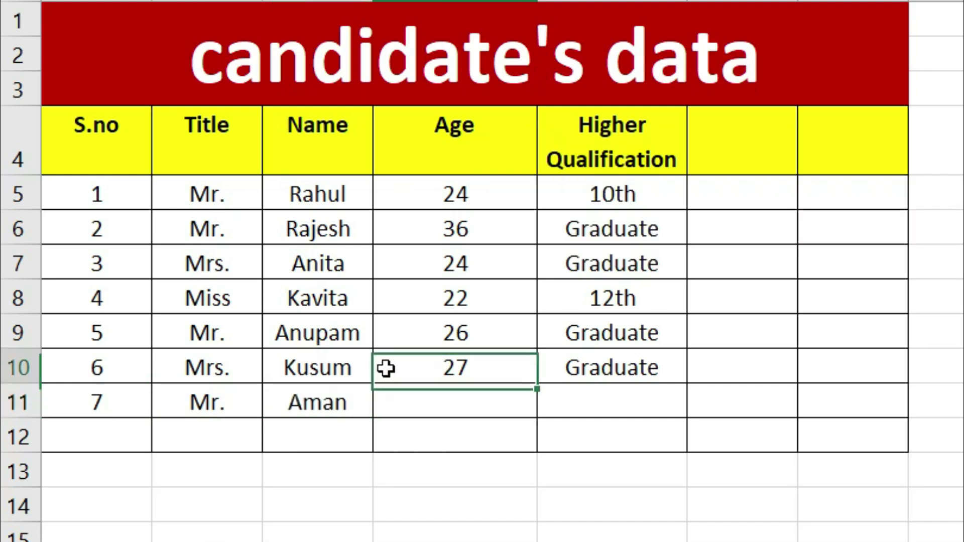
pyautogui.moveTo(459, 409); pyautogui.dragTo(691, 402)
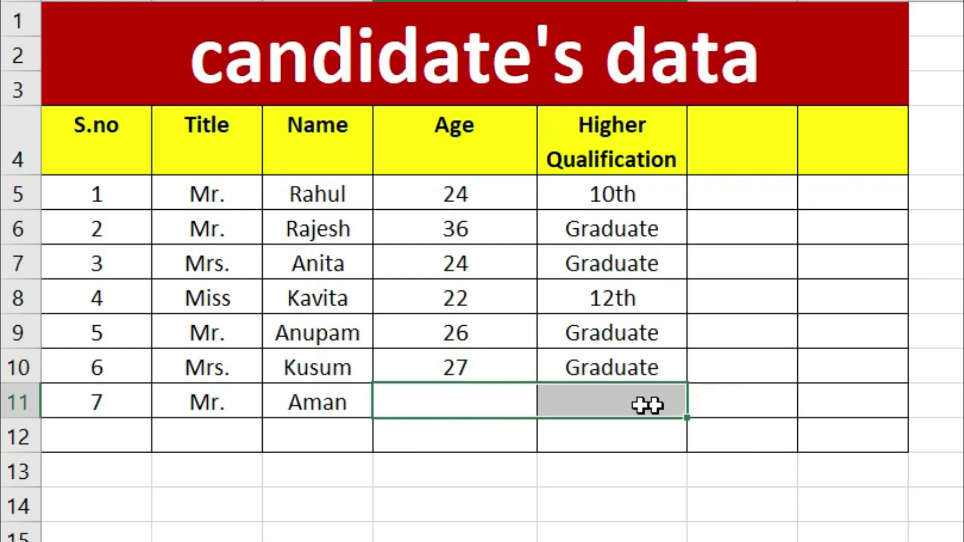
pyautogui.moveTo(474, 366); pyautogui.dragTo(627, 369)
pyautogui.click(646, 368)
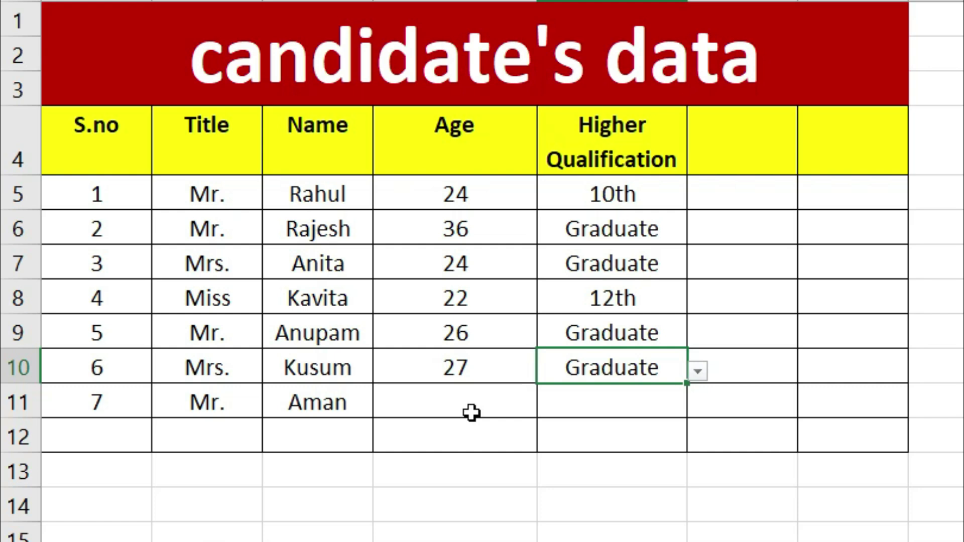
# Step: Fill down 27 and Graduate into row 11, then copy Mr., Aman, 27, Graduate into row 12 with Ctrl+D
pyautogui.moveTo(417, 399); pyautogui.dragTo(646, 399)
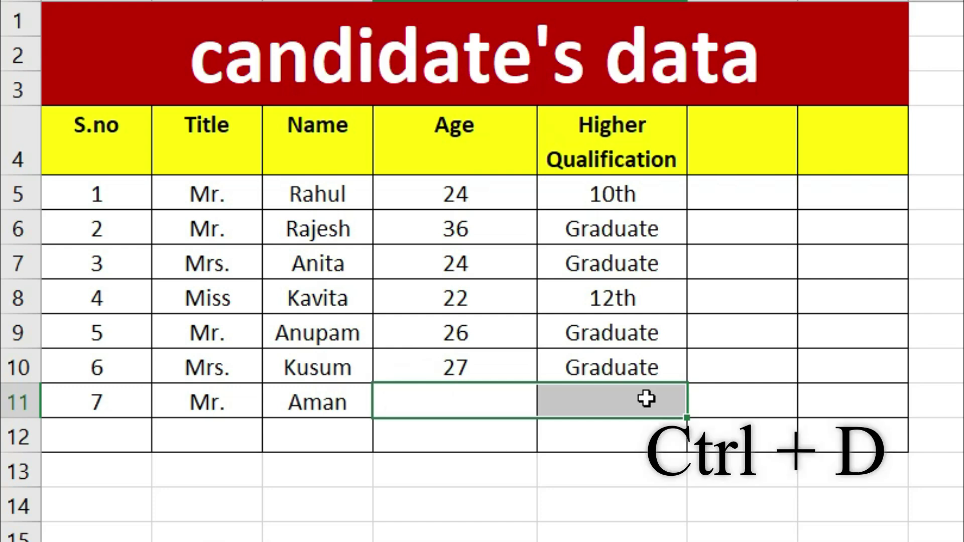
pyautogui.hotkey('ctrl', 'd')
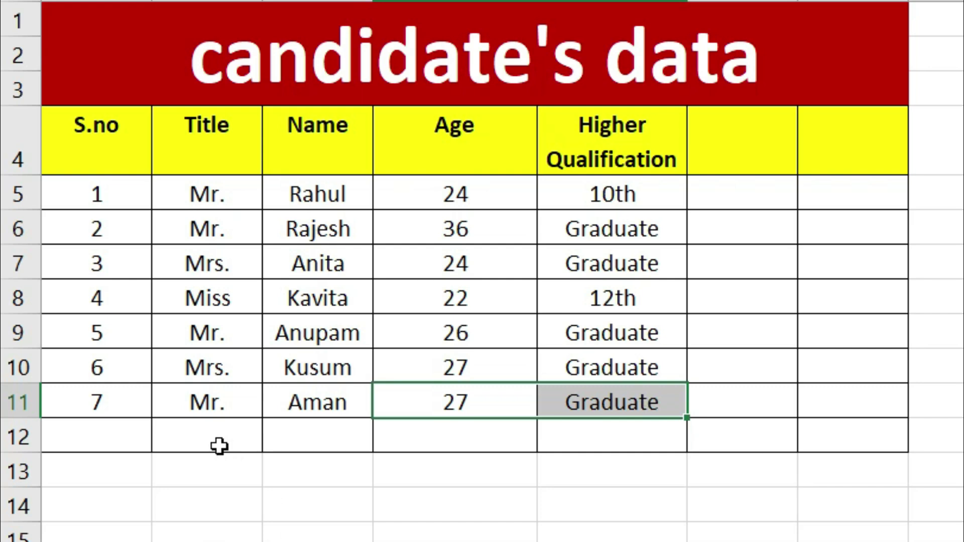
pyautogui.moveTo(198, 433); pyautogui.dragTo(603, 441)
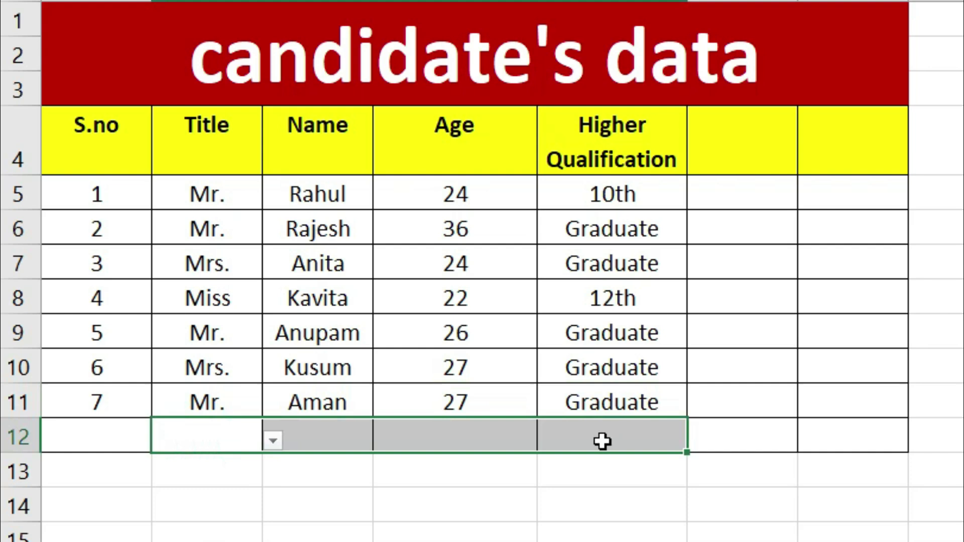
pyautogui.hotkey('ctrl', 'd')
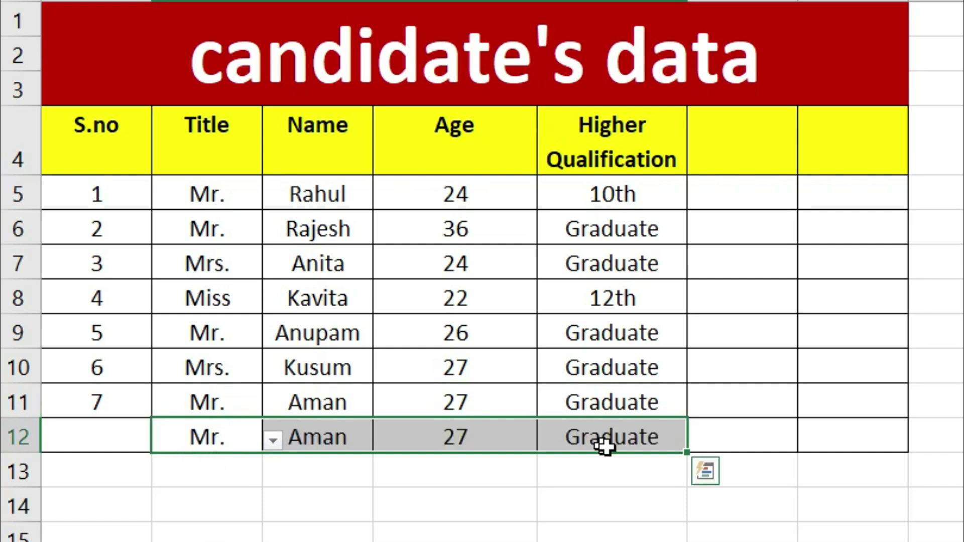
pyautogui.click(860, 375)
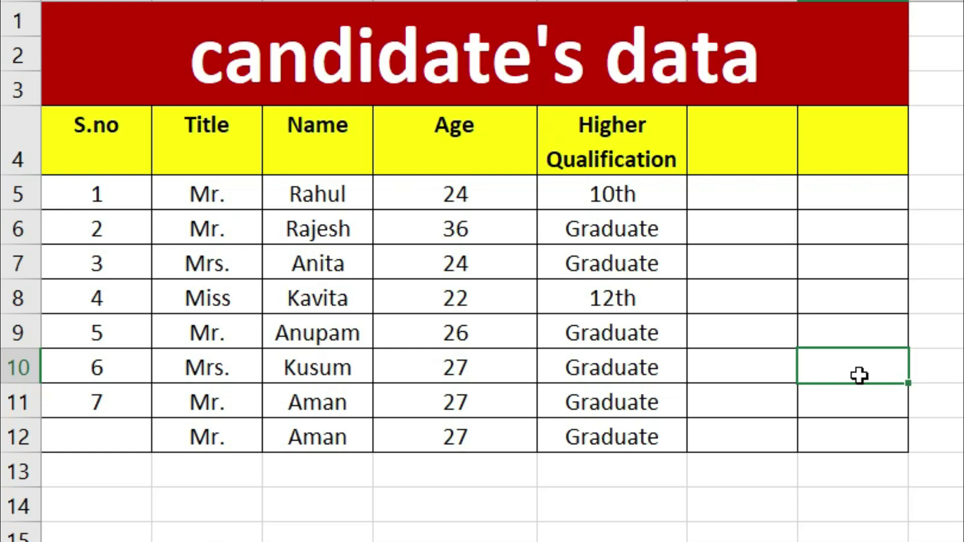
# Step: Enter Graduate in E13 by typing g and accepting the AutoComplete suggestion
pyautogui.click(611, 435)
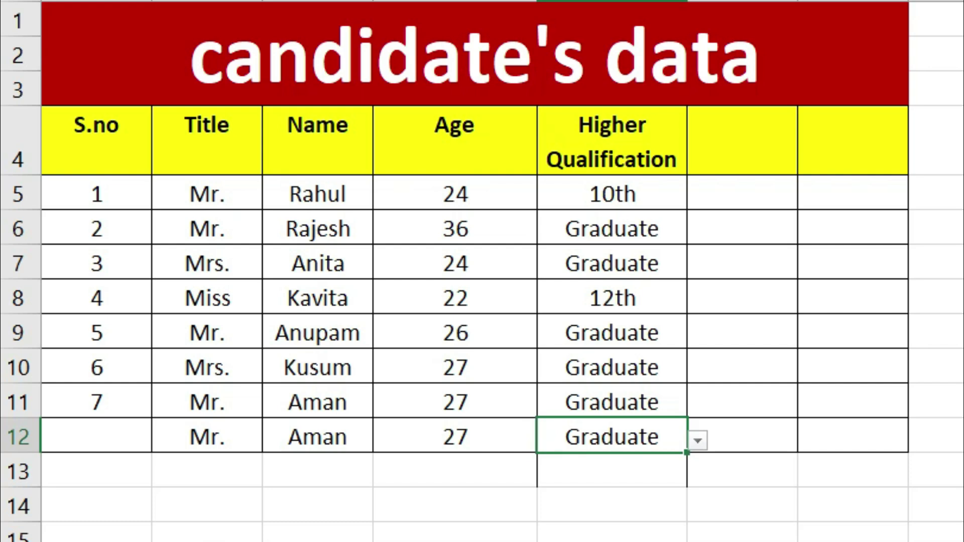
pyautogui.click(612, 470)
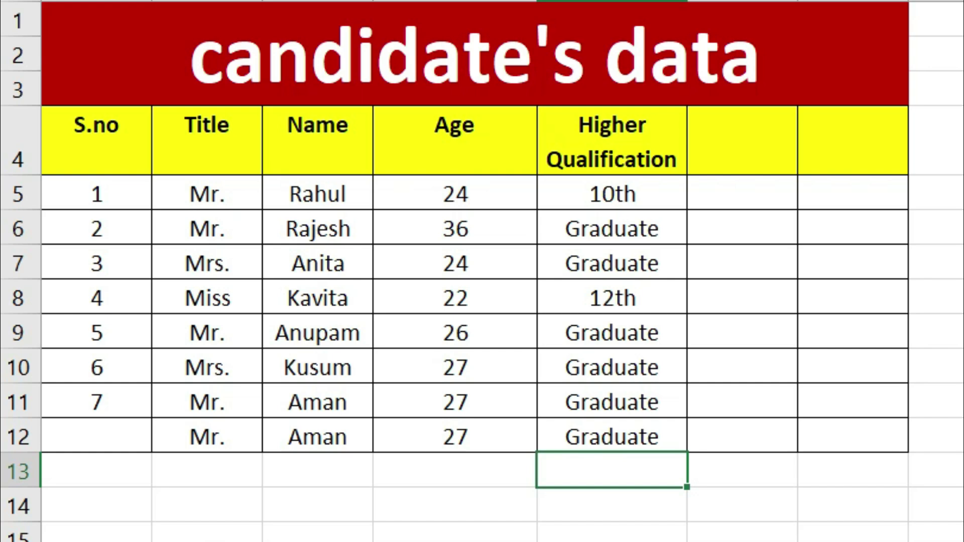
pyautogui.write('g')
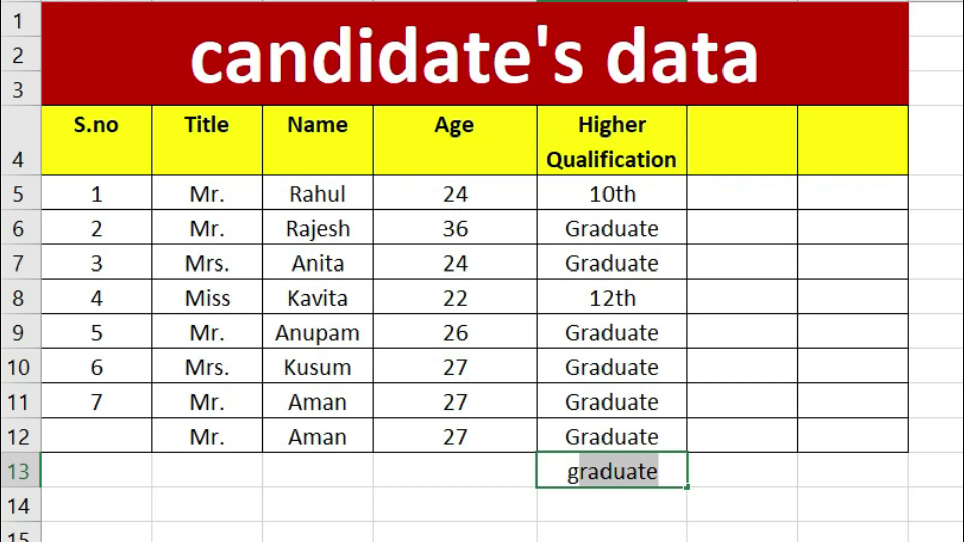
pyautogui.press('Tab')
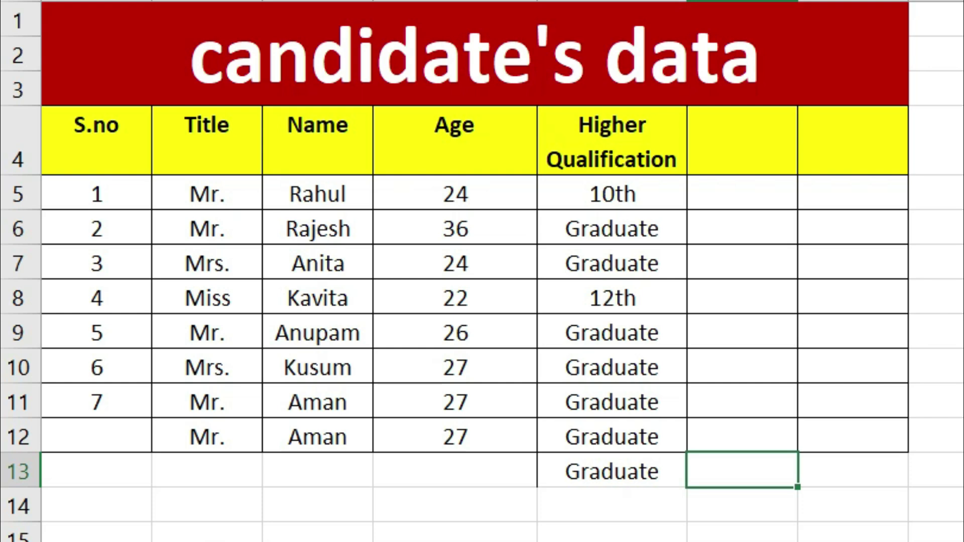
pyautogui.click(226, 470)
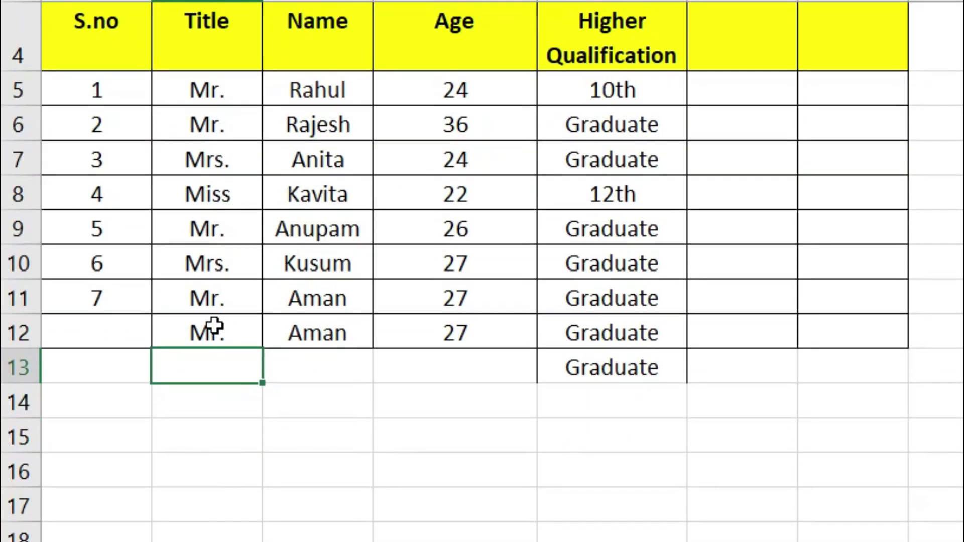
# Step: Clear the Mr. titles from rows 11 and 12
pyautogui.click(205, 299)
pyautogui.moveTo(204, 299); pyautogui.dragTo(200, 329)
pyautogui.press('Delete')
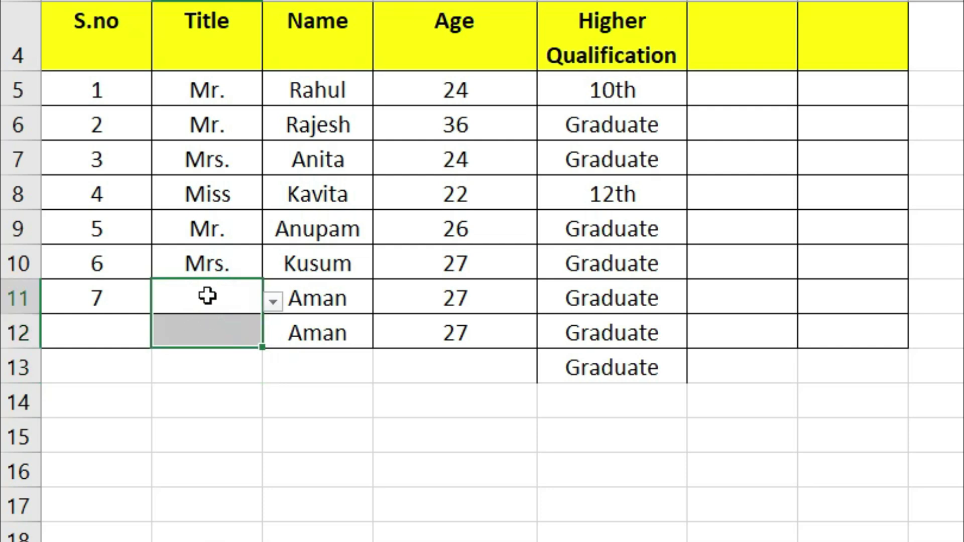
# Step: Set row 11's Title to Mr. using its drop-down list via Alt+Down
pyautogui.click(205, 296)
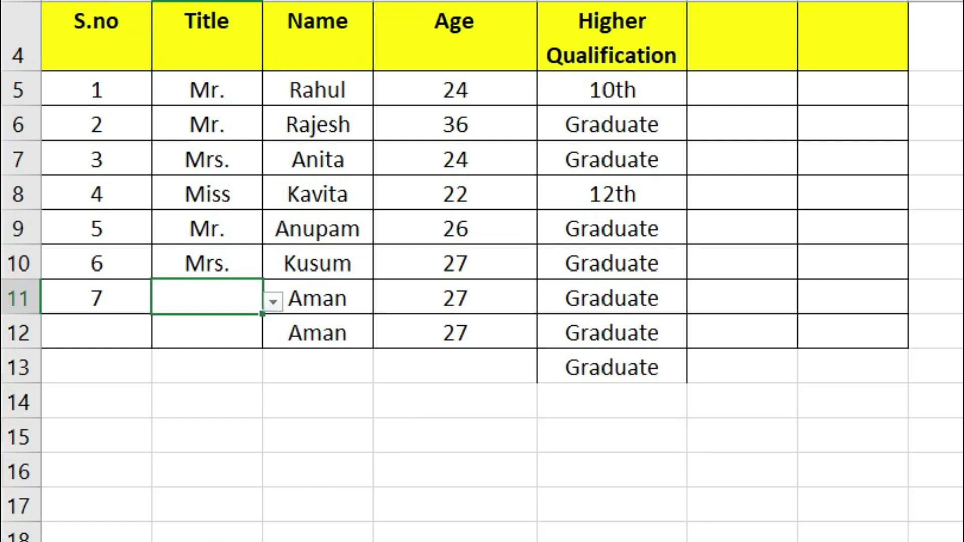
pyautogui.hotkey('alt', 'Down')
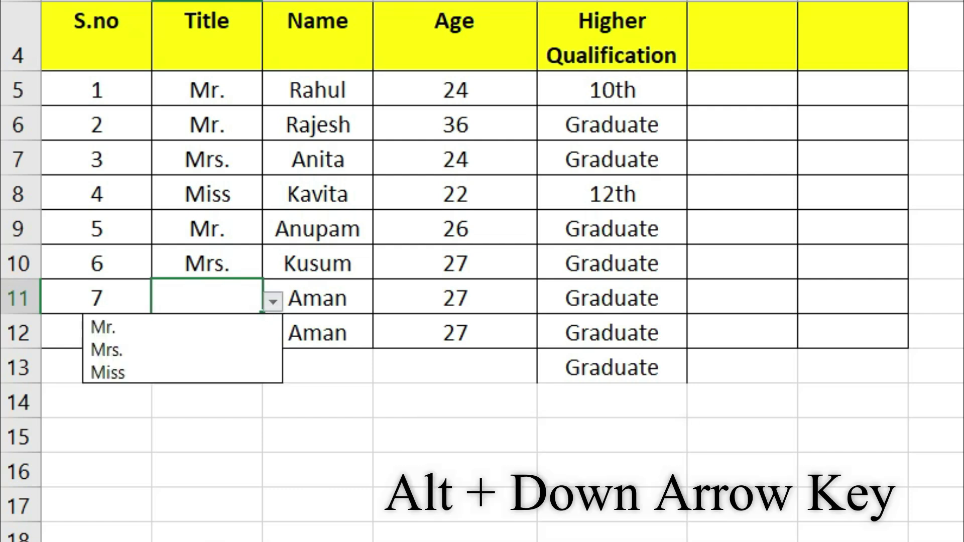
pyautogui.press('Down')
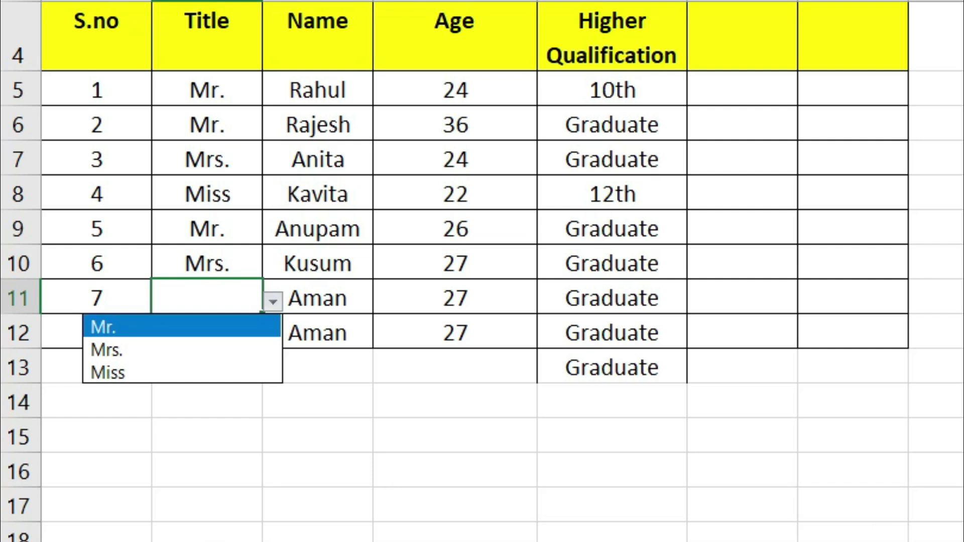
pyautogui.press('Down')
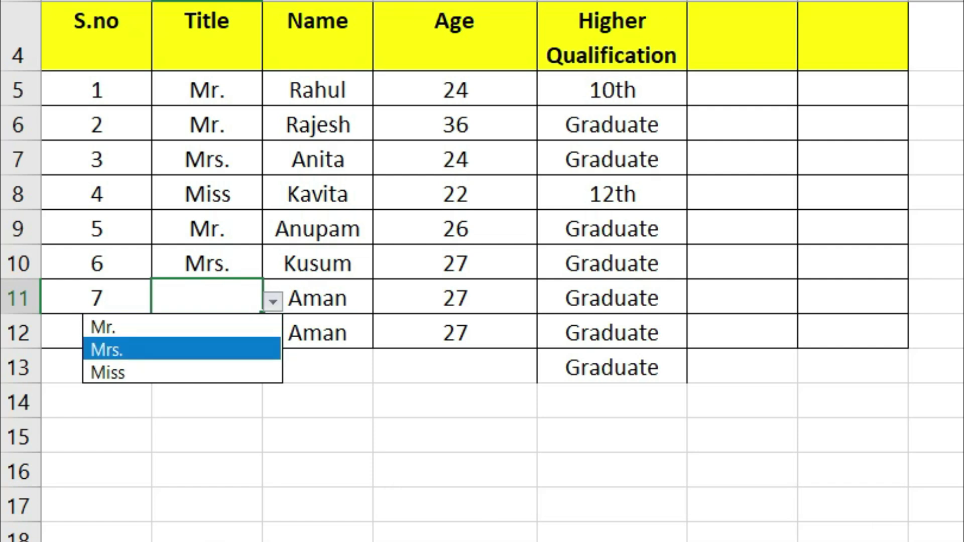
pyautogui.press('Up')
pyautogui.press('Return')
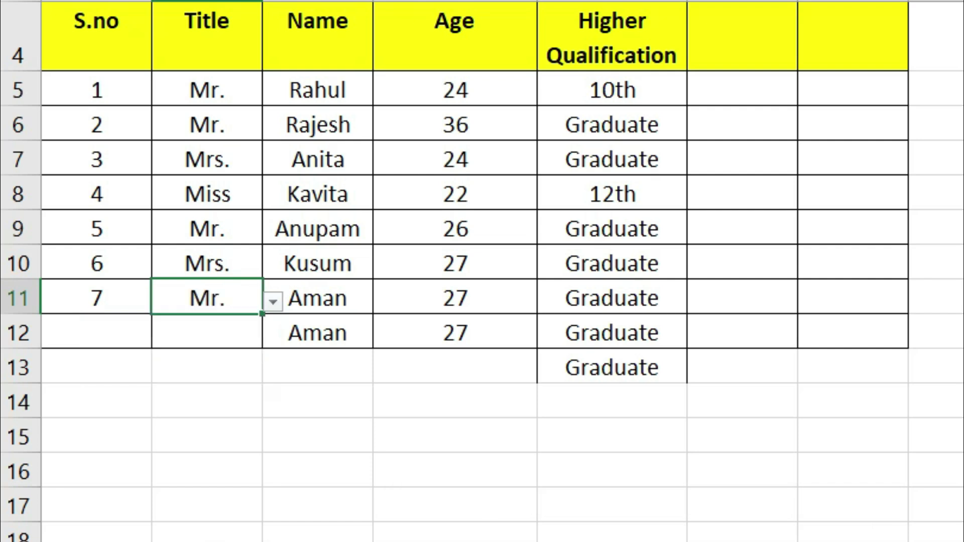